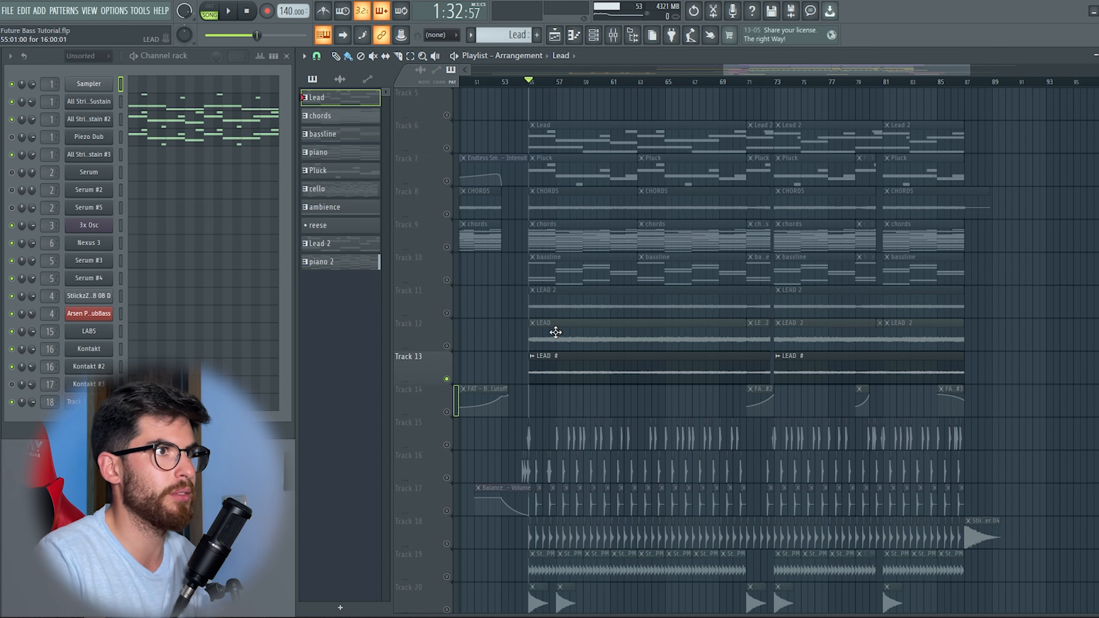
Step: Delete all the LEAD and LEAD 2 audio clips from Tracks 11 and 12 of the playlist
right_click(556, 332)
right_click(566, 302)
right_click(809, 307)
right_click(917, 332)
right_click(880, 329)
right_click(836, 328)
right_click(762, 332)
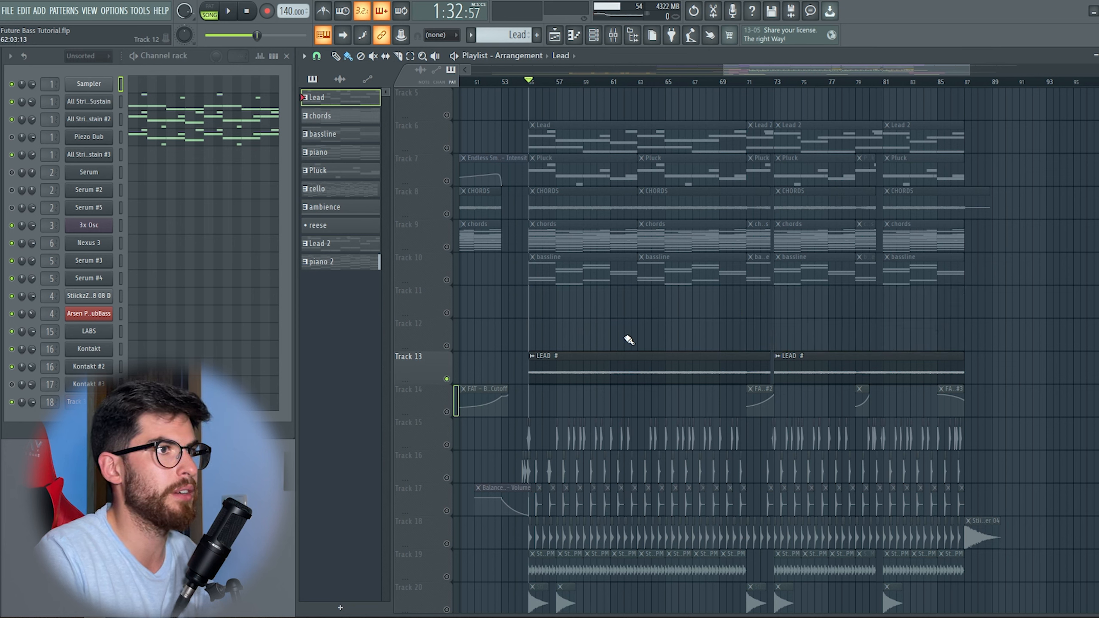
Step: Check the LEAD # clip's audio settings and listen to the clips on Track 13 in solo
double_click(574, 369)
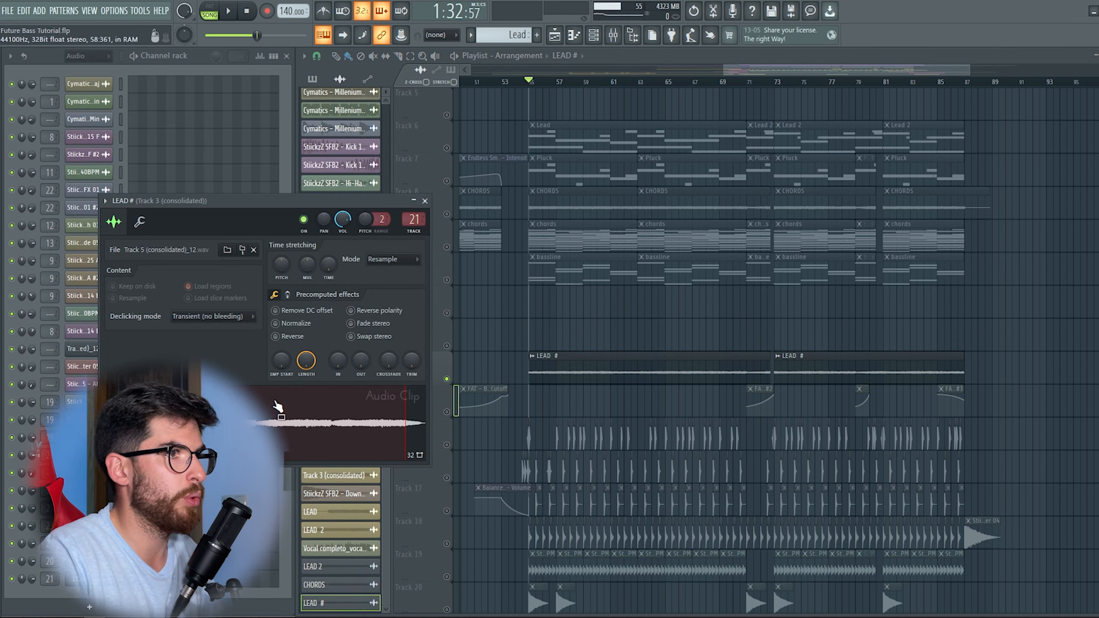
click(425, 201)
right_click(447, 379)
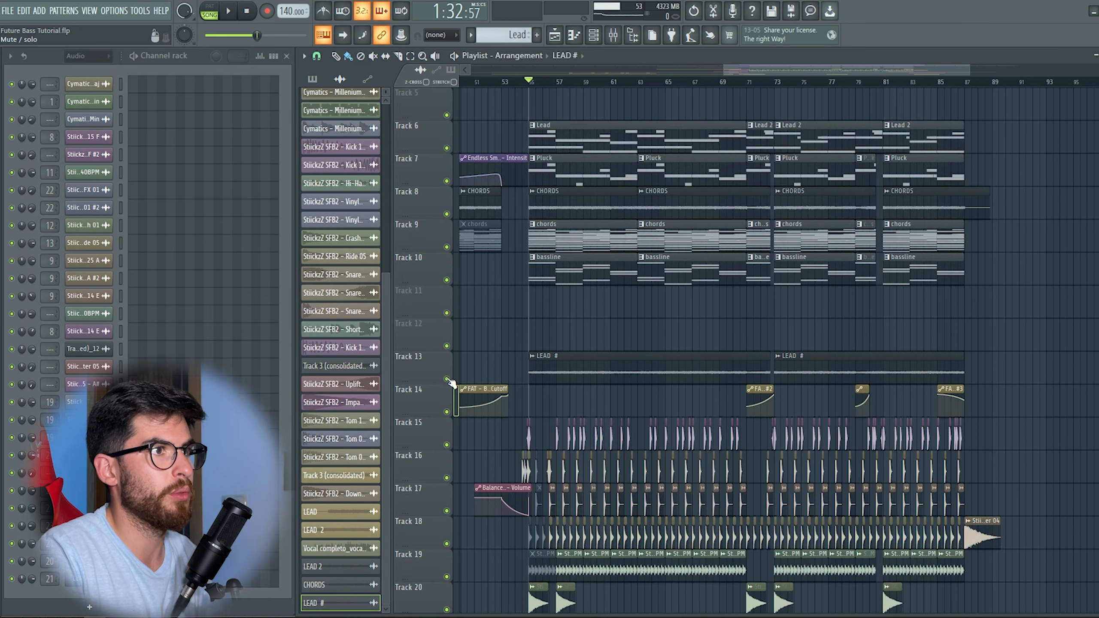
right_click(447, 379)
key(space)
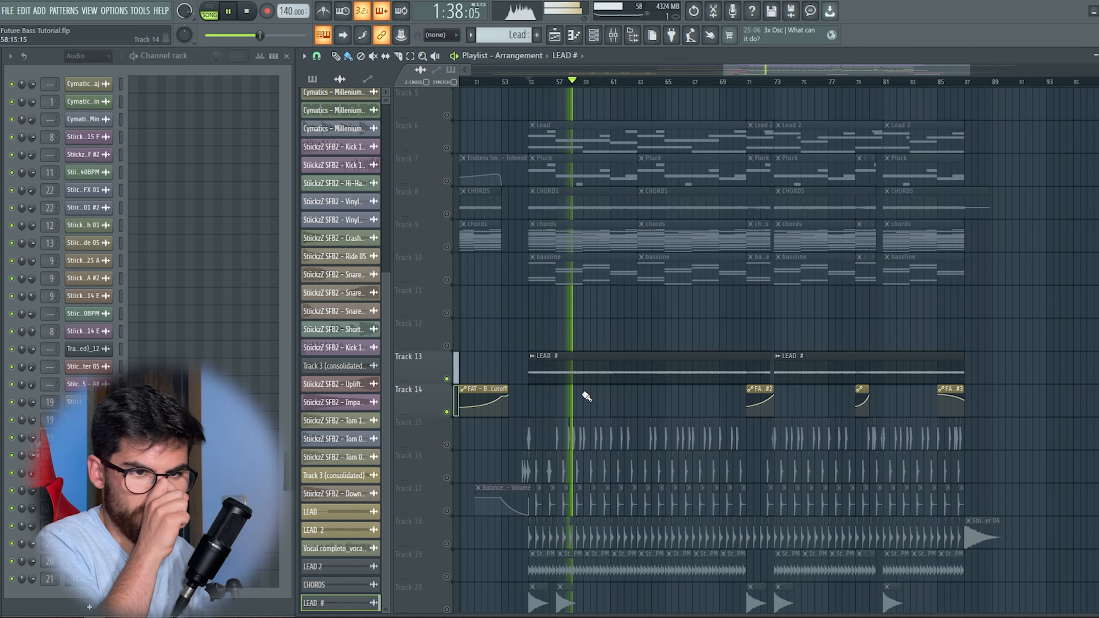
key(space)
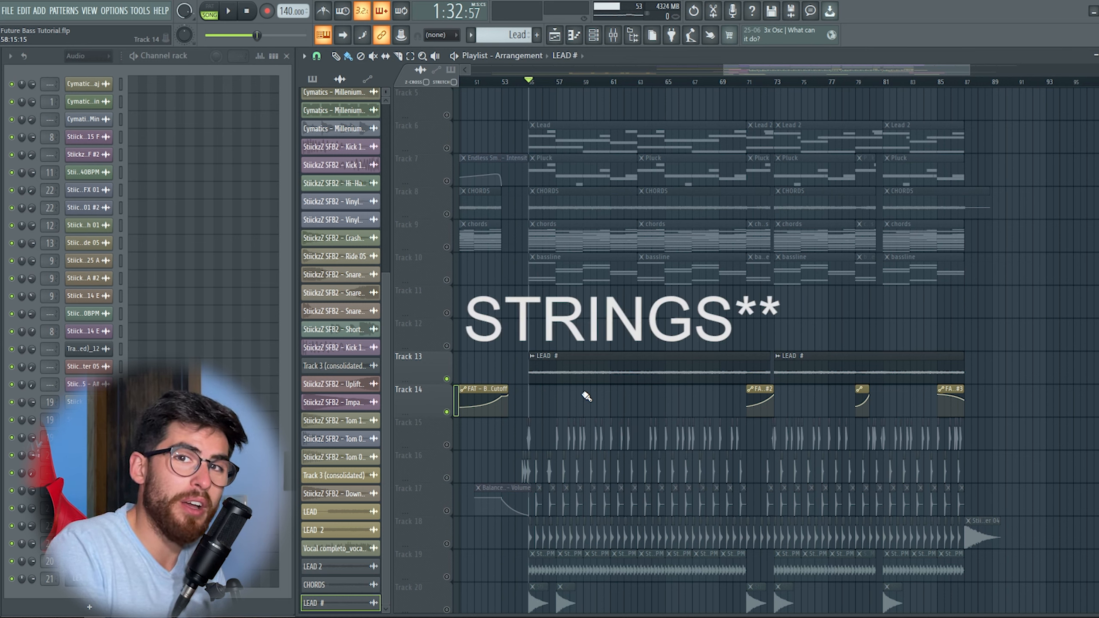
Step: Select the Lead pattern, display all channels in the channel rack and inspect the FLEX preset of the All Strings Sustain #2 channel
scroll(589, 393, up, 4)
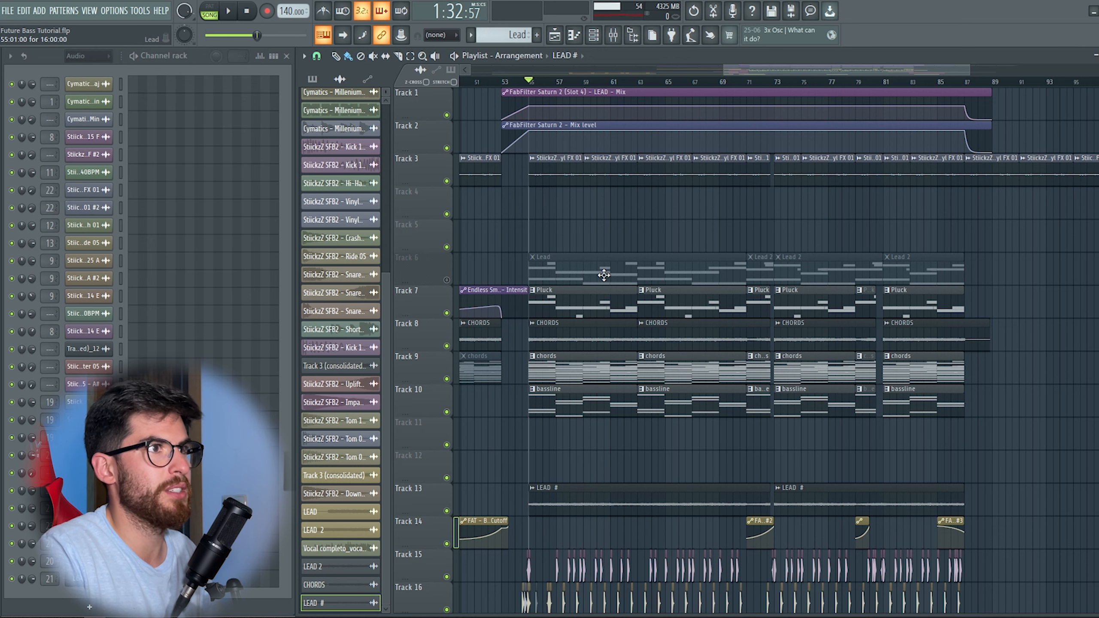
click(581, 272)
click(82, 58)
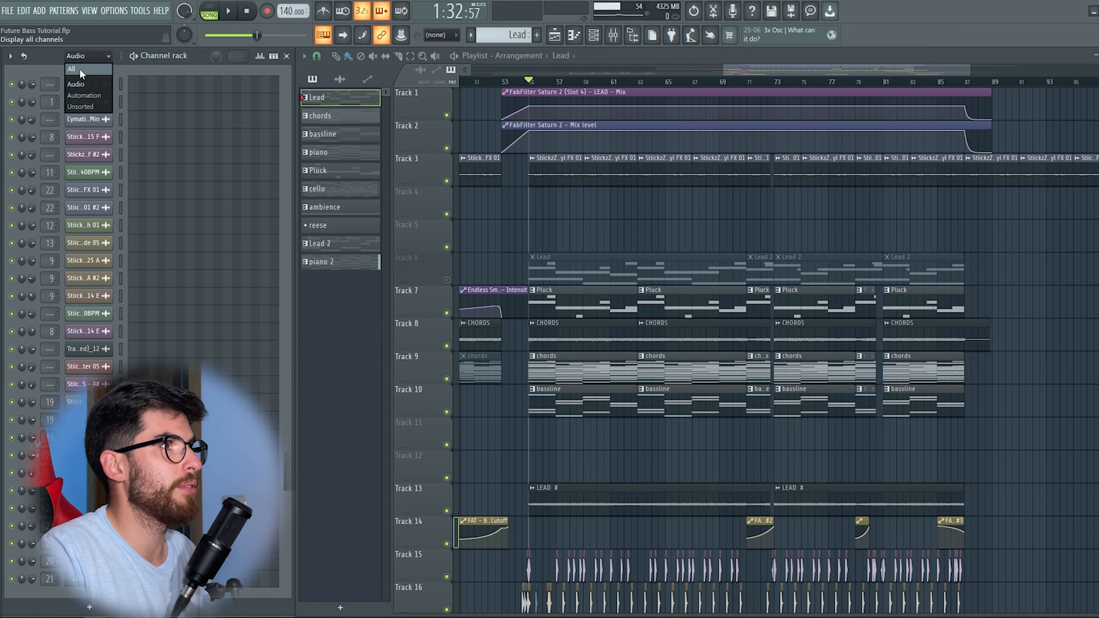
click(79, 69)
click(89, 172)
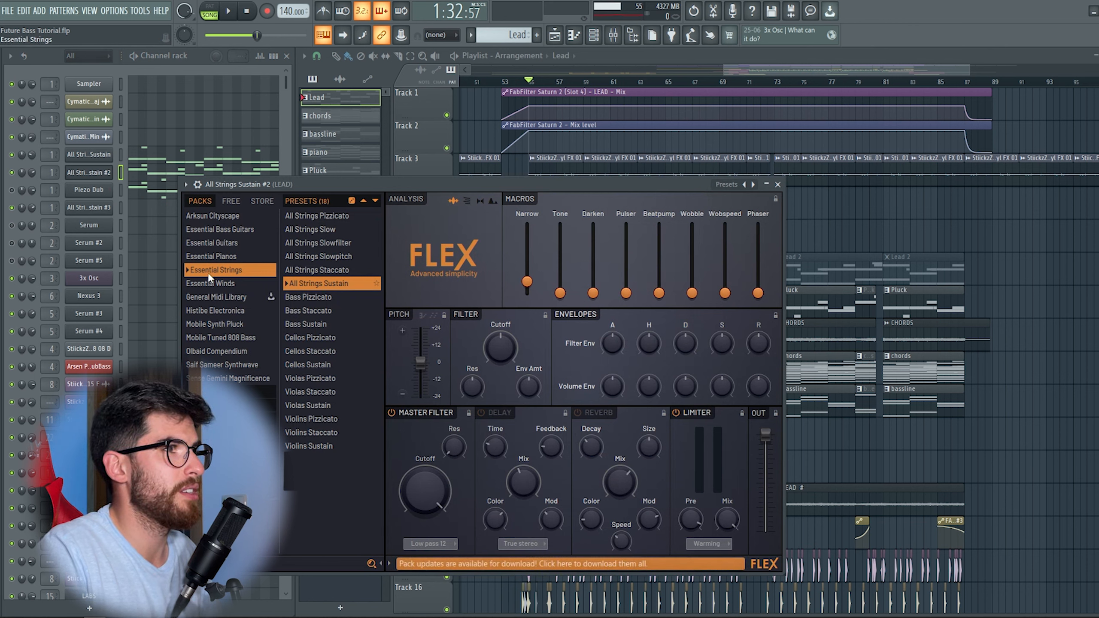
drag(260, 182, 244, 163)
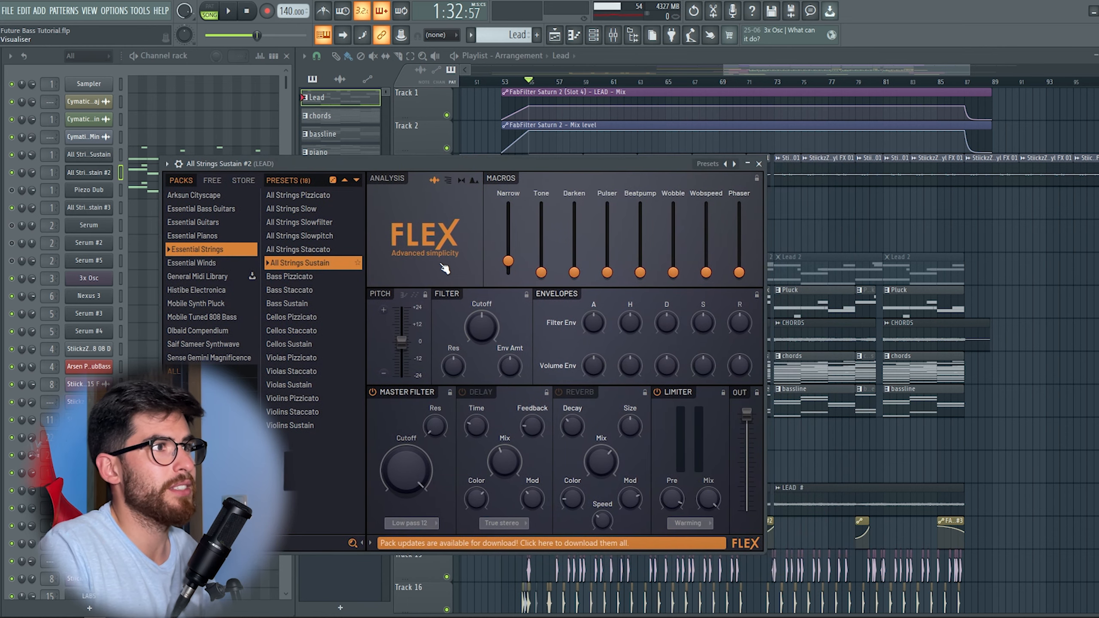
click(759, 164)
Step: Shift the LEAD mixer track's effects down two slots and add a Fruity Convolver in slot 2
click(613, 35)
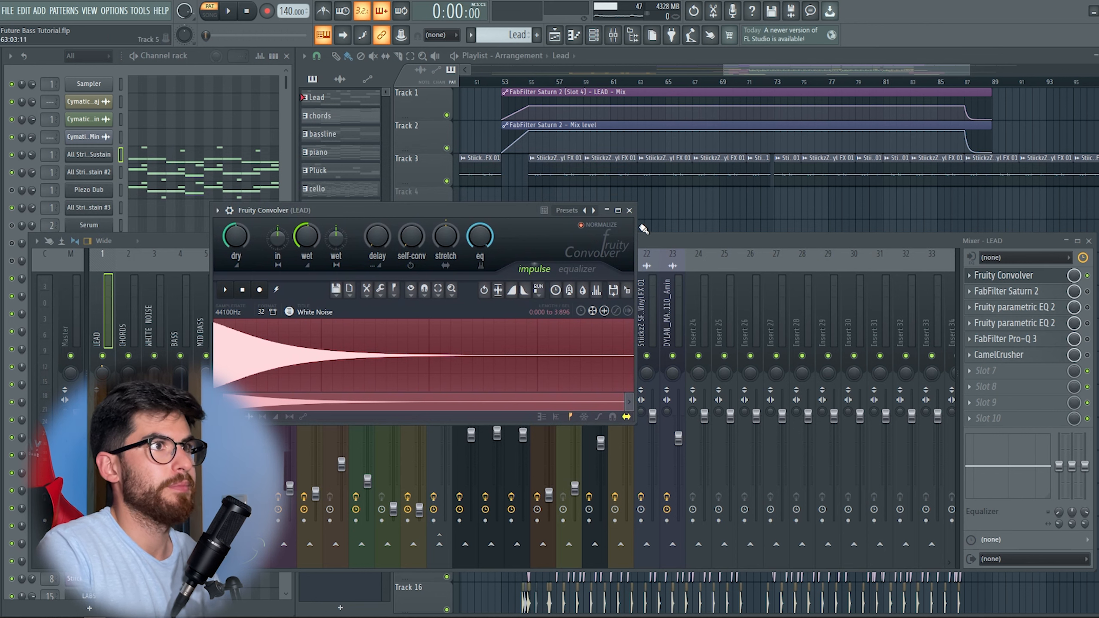
click(629, 210)
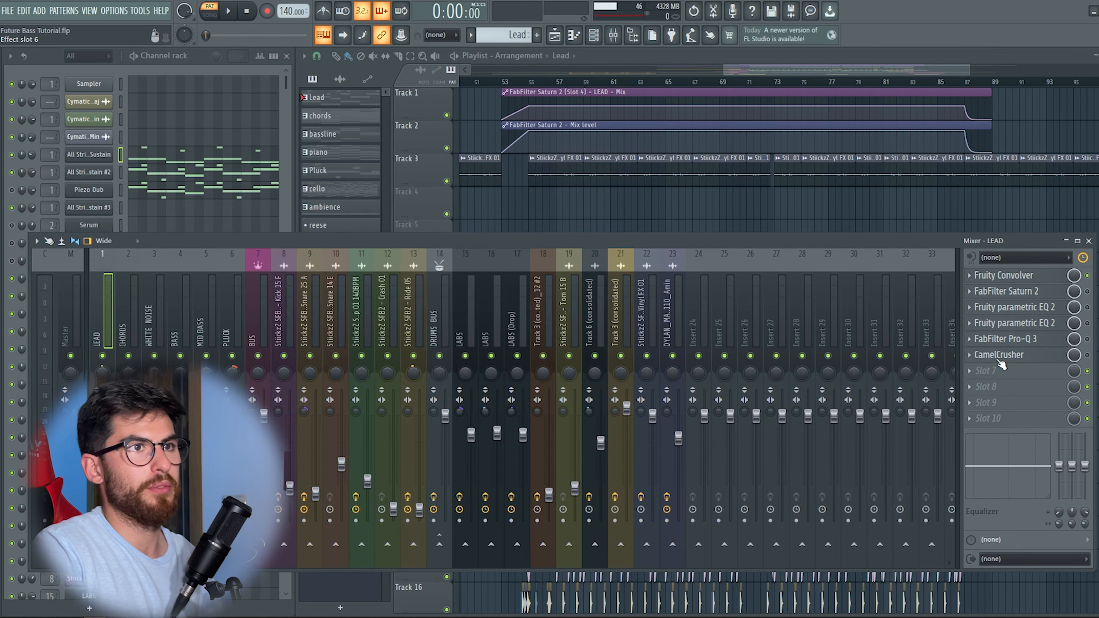
drag(1002, 388, 1001, 388)
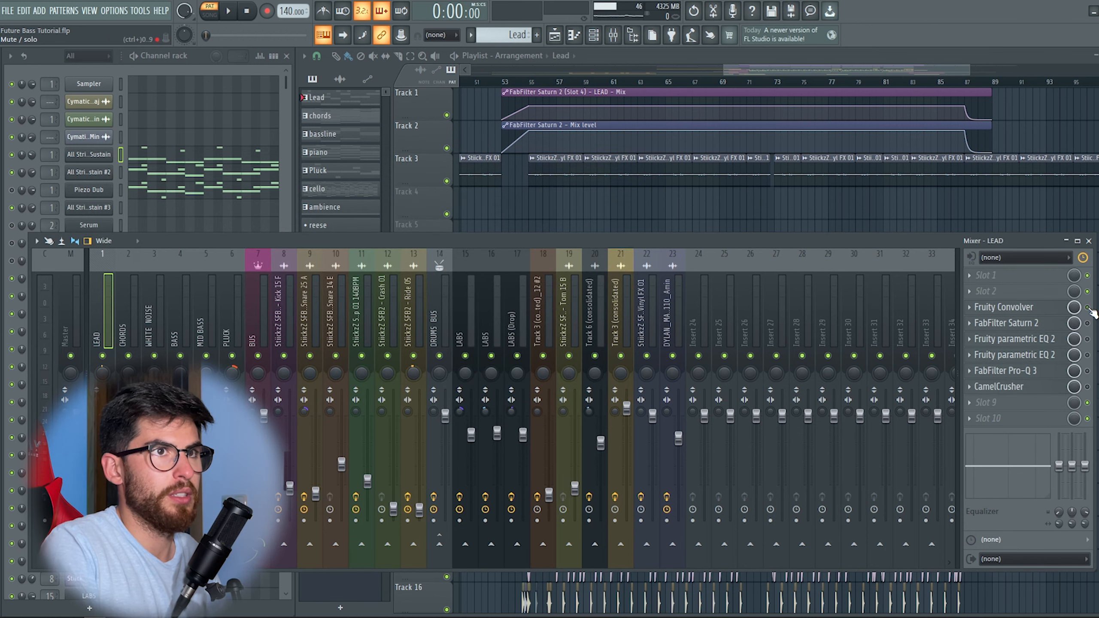
click(995, 295)
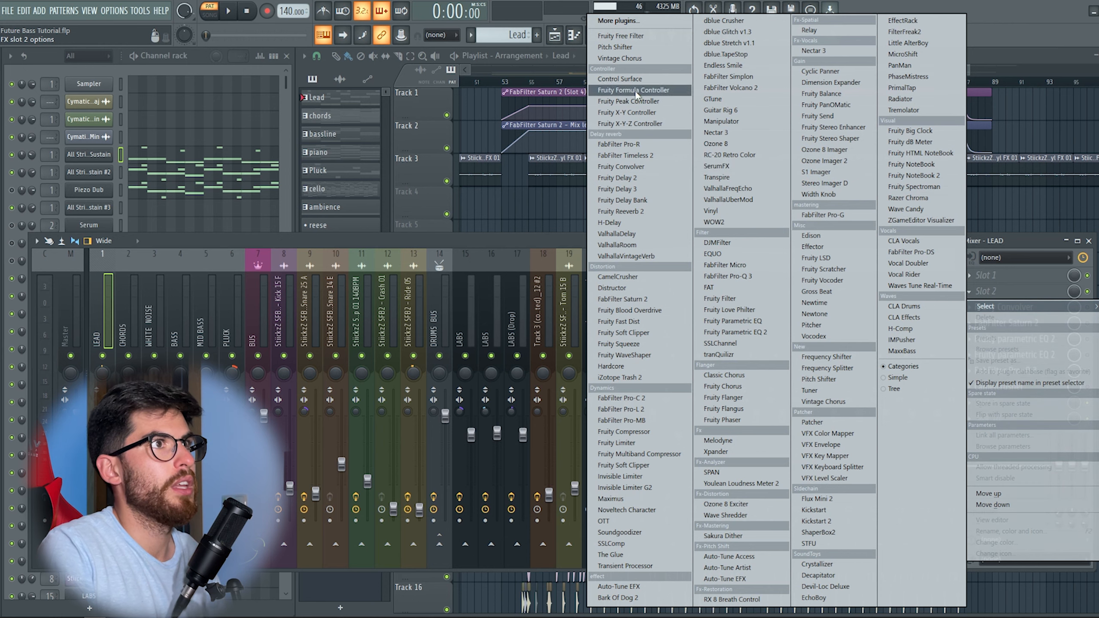
click(621, 167)
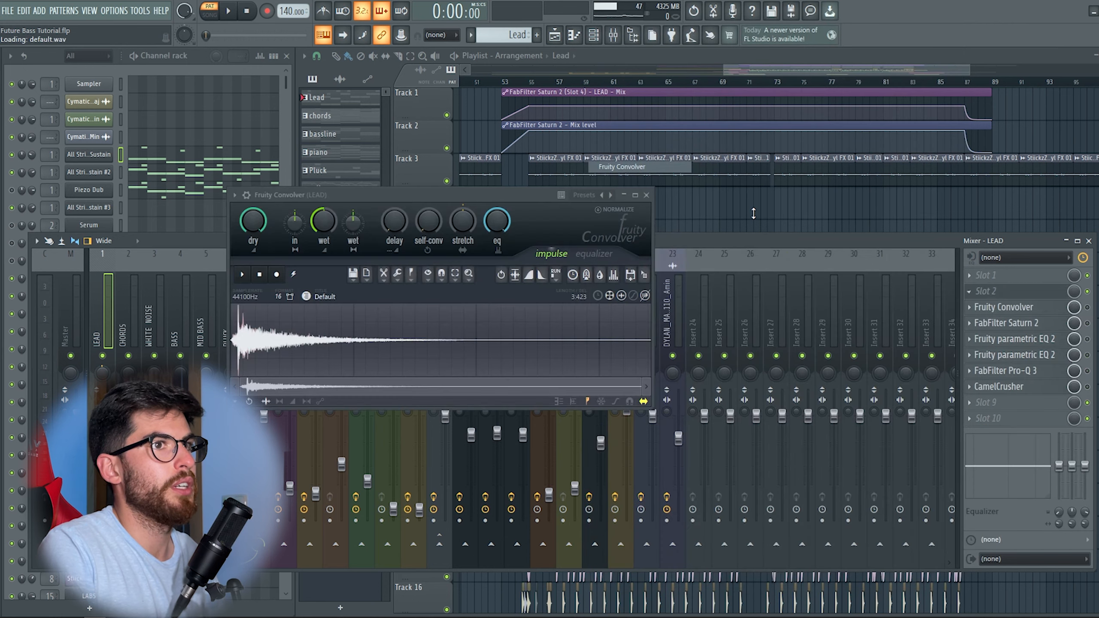
Step: Load the Blur Pink preset in the new Fruity Convolver and apply a fade-out to its white noise impulse
click(235, 195)
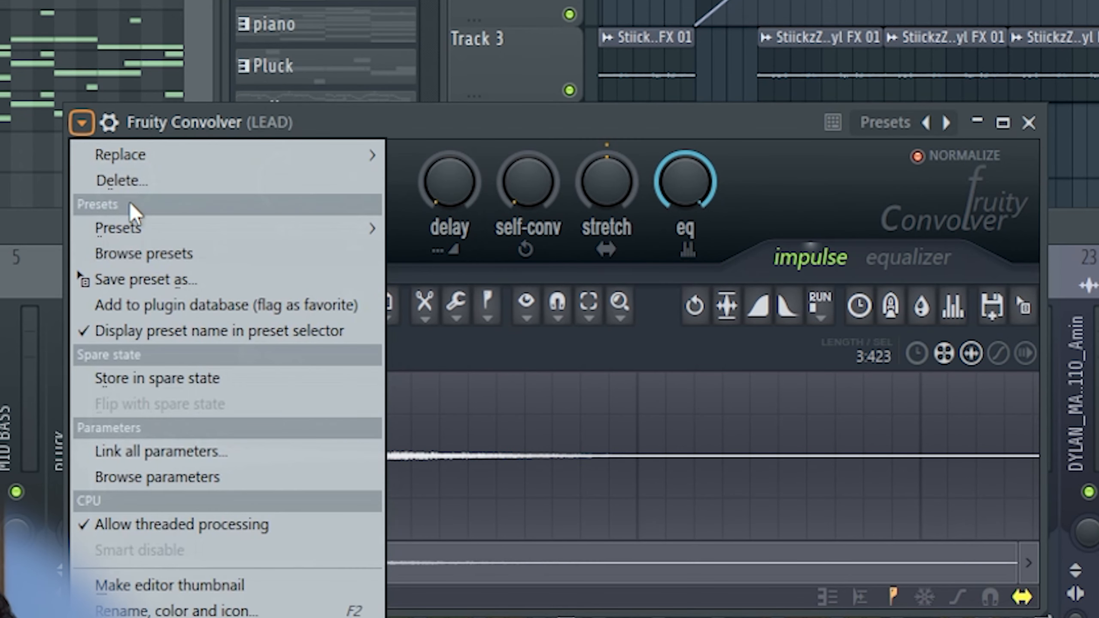
mouse_move(140, 229)
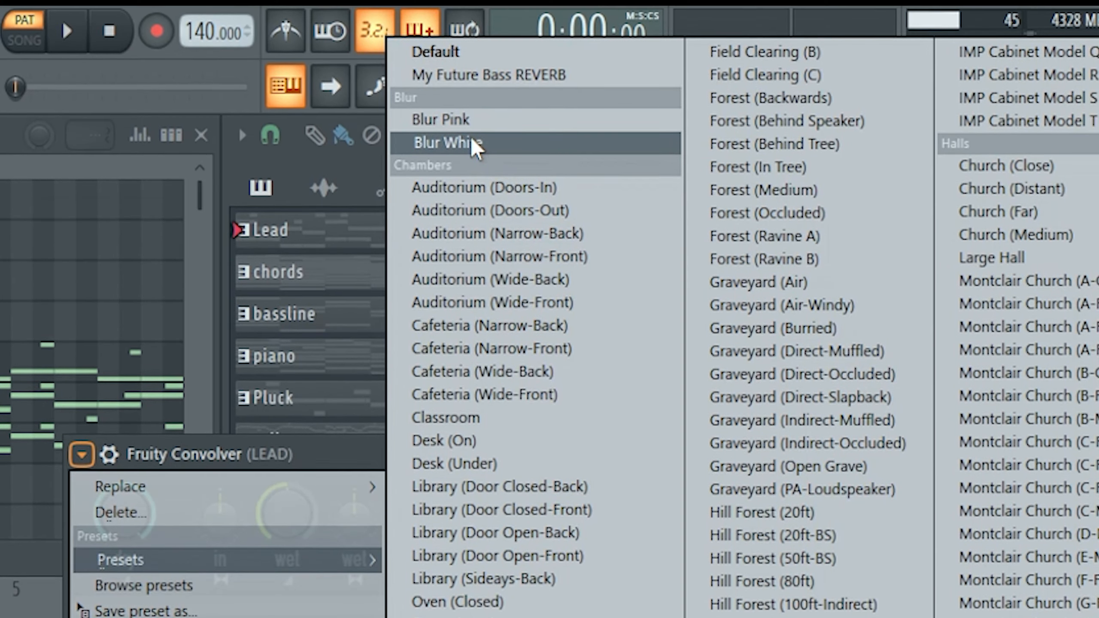
click(459, 119)
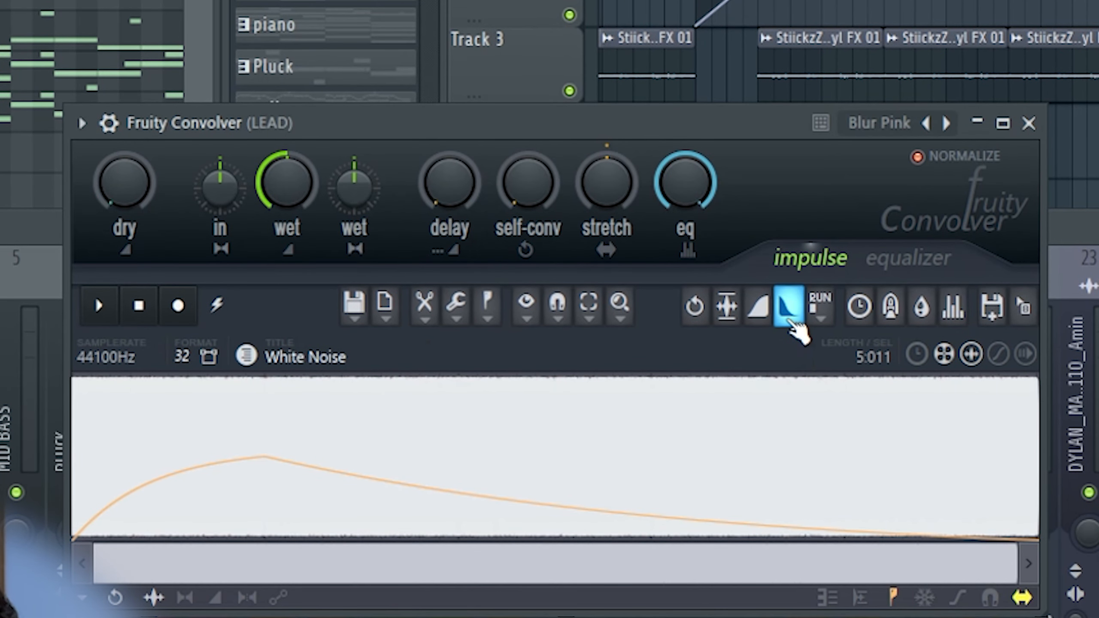
click(792, 322)
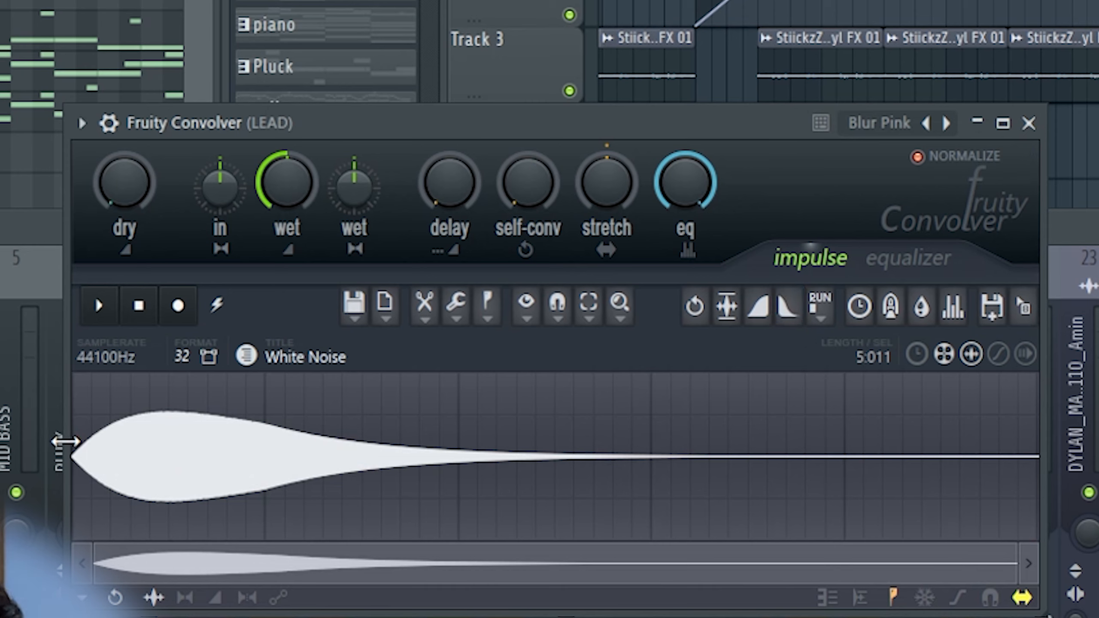
Step: Cut the rising start of the impulse, from 0:000 to 0:526, and close the older Fruity Convolver's window
drag(78, 470, 48, 483)
drag(168, 483, 172, 482)
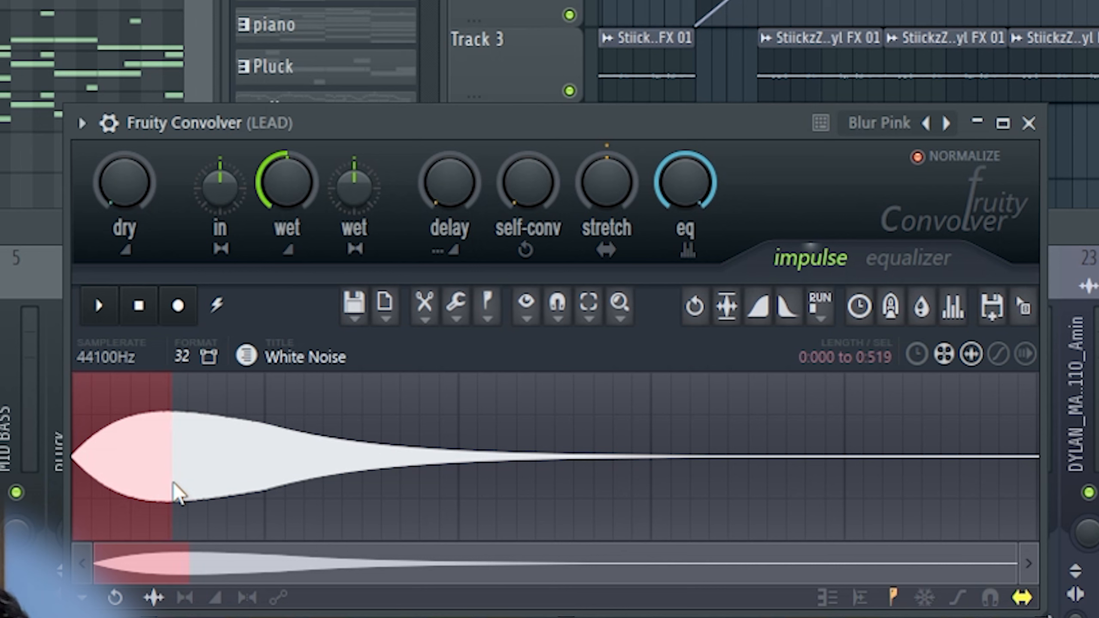
drag(176, 492, 178, 491)
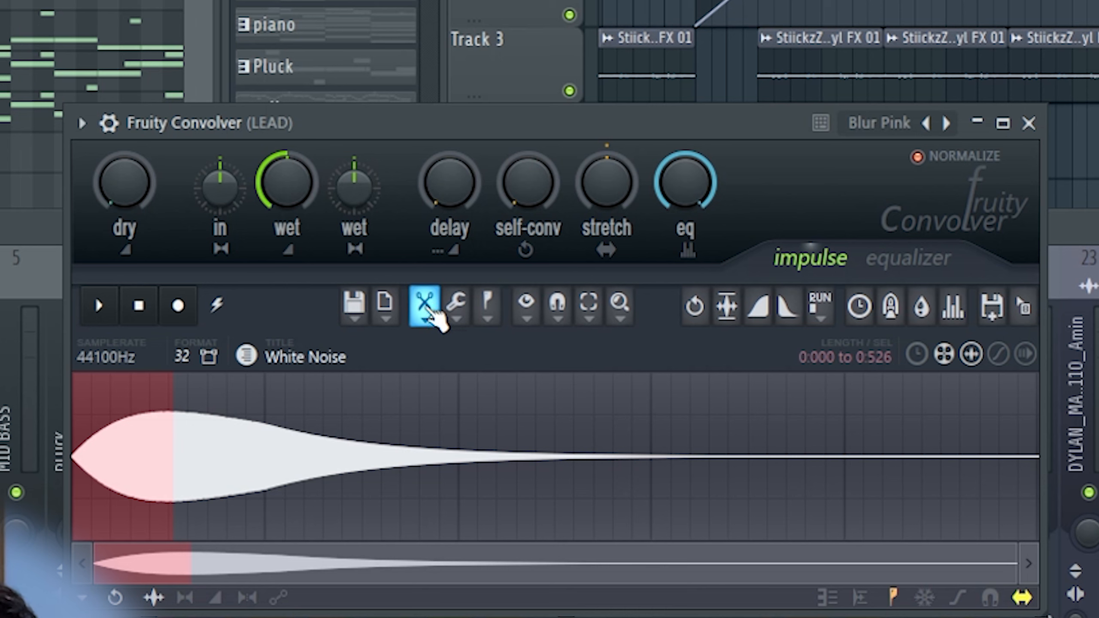
click(428, 309)
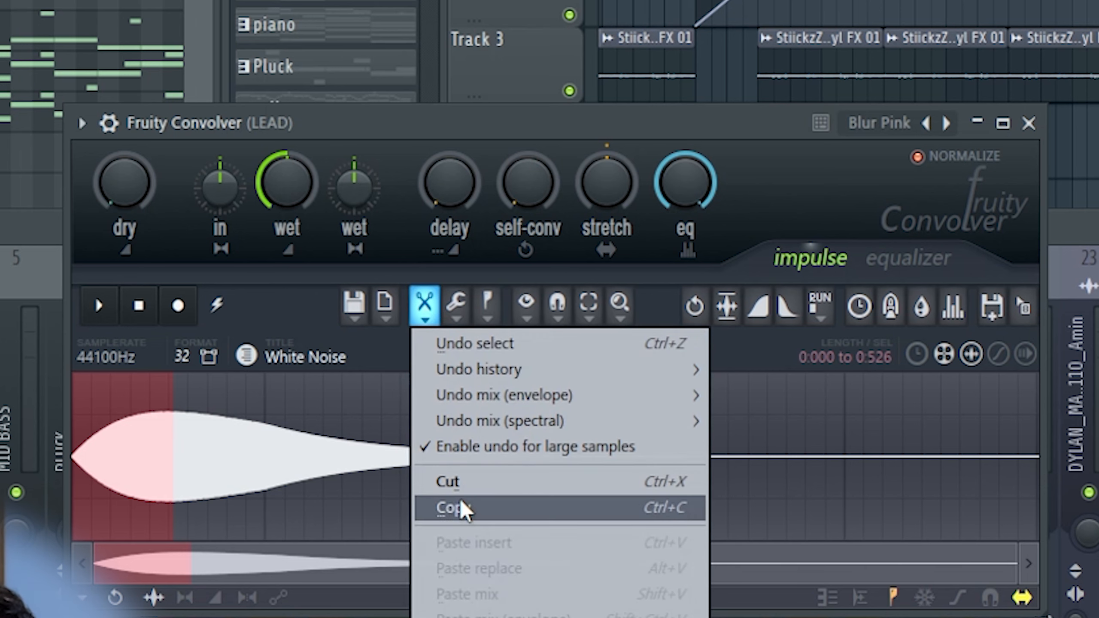
click(450, 481)
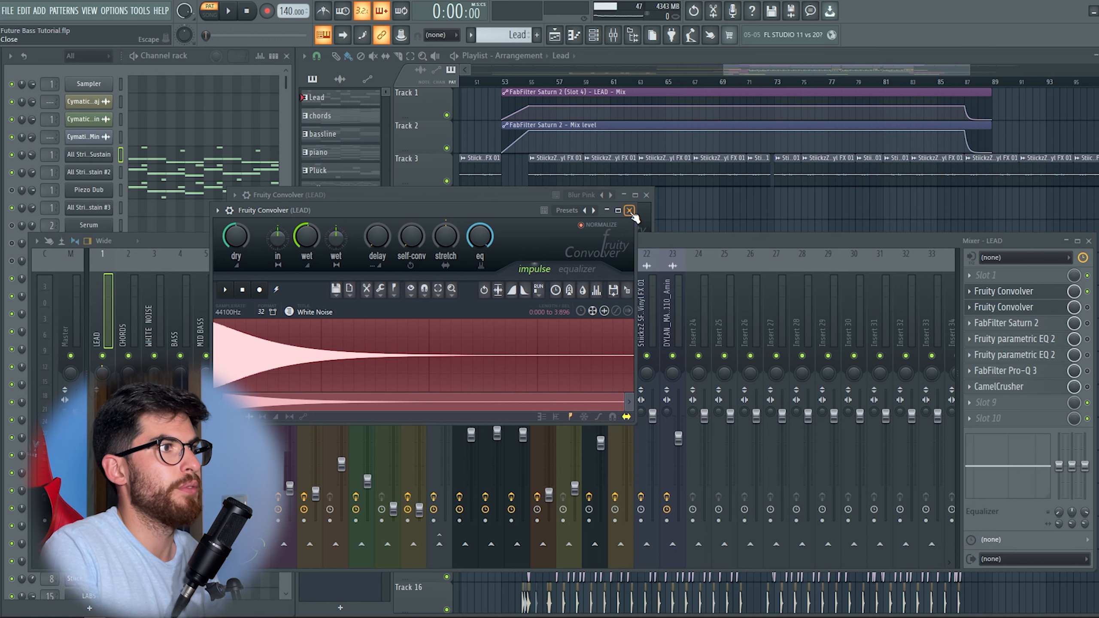
click(629, 211)
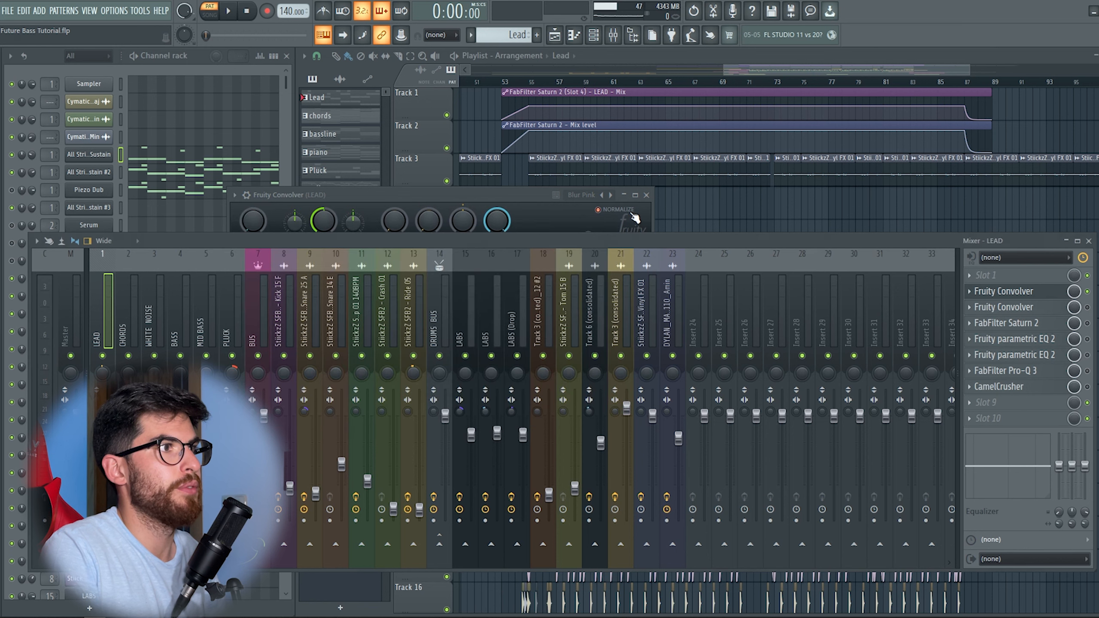
Step: Cut another section from the impulse's start, 0:000 to 0:571, and normalize the remaining waveform
drag(239, 337, 271, 339)
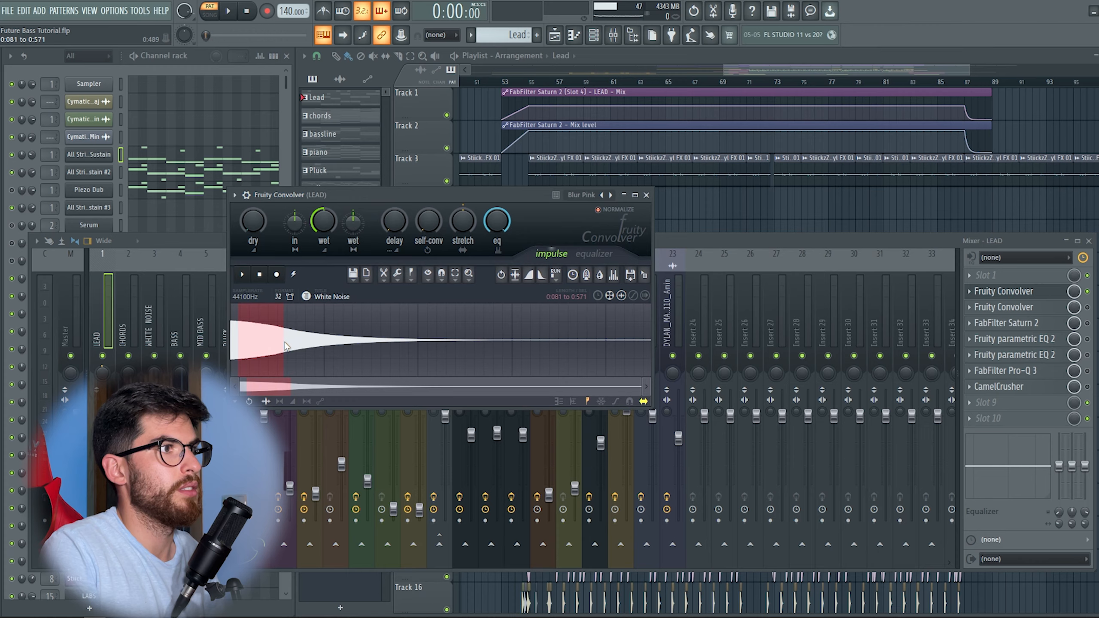
drag(248, 340, 230, 340)
click(383, 275)
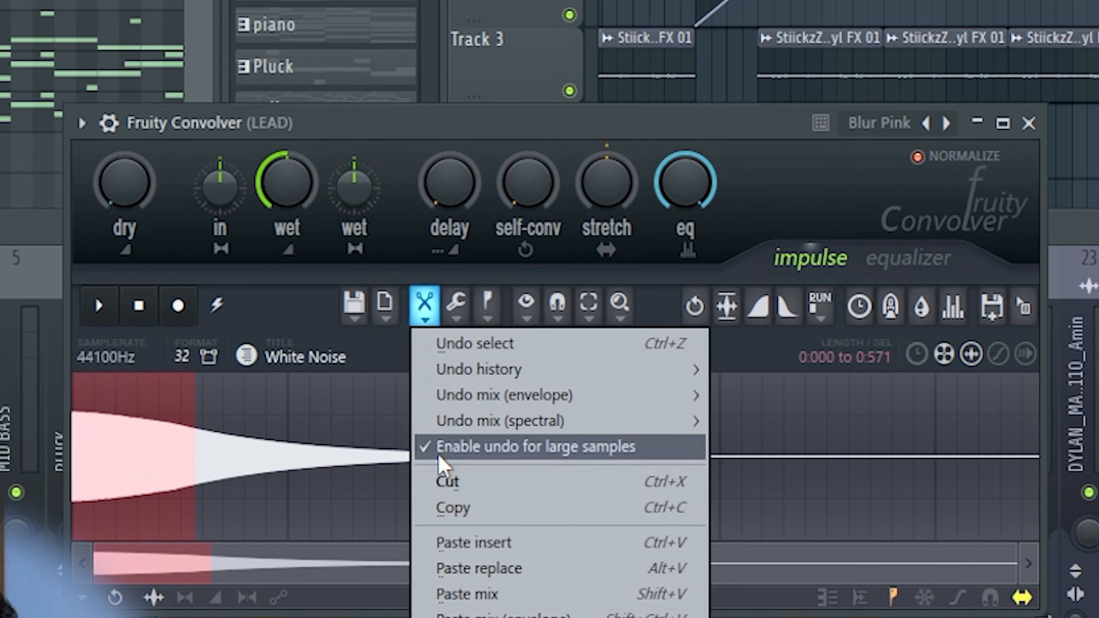
click(446, 481)
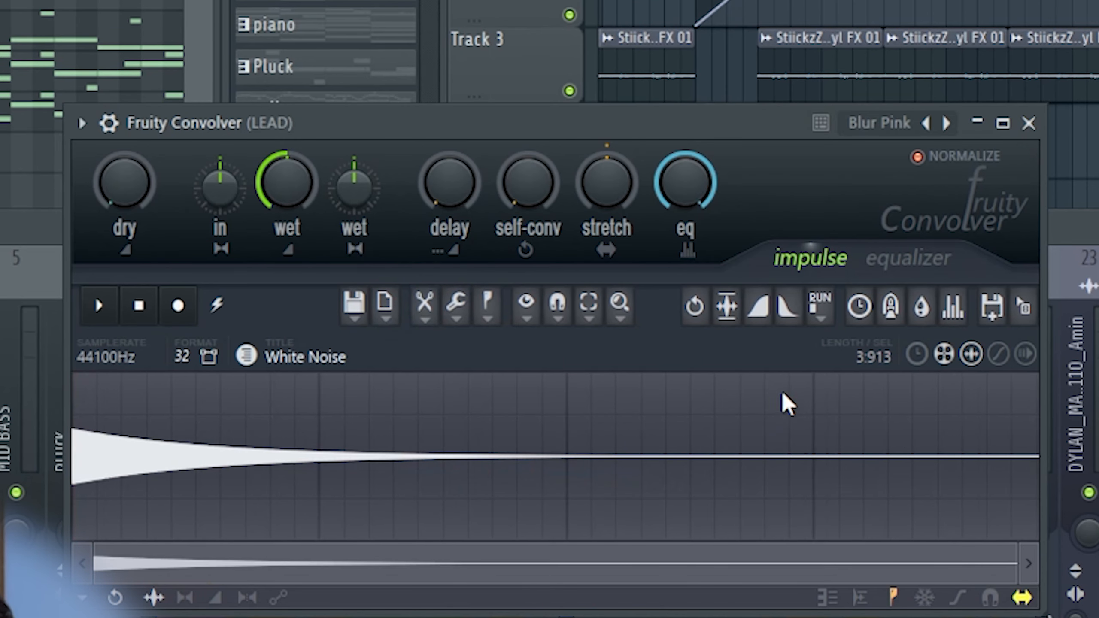
click(729, 308)
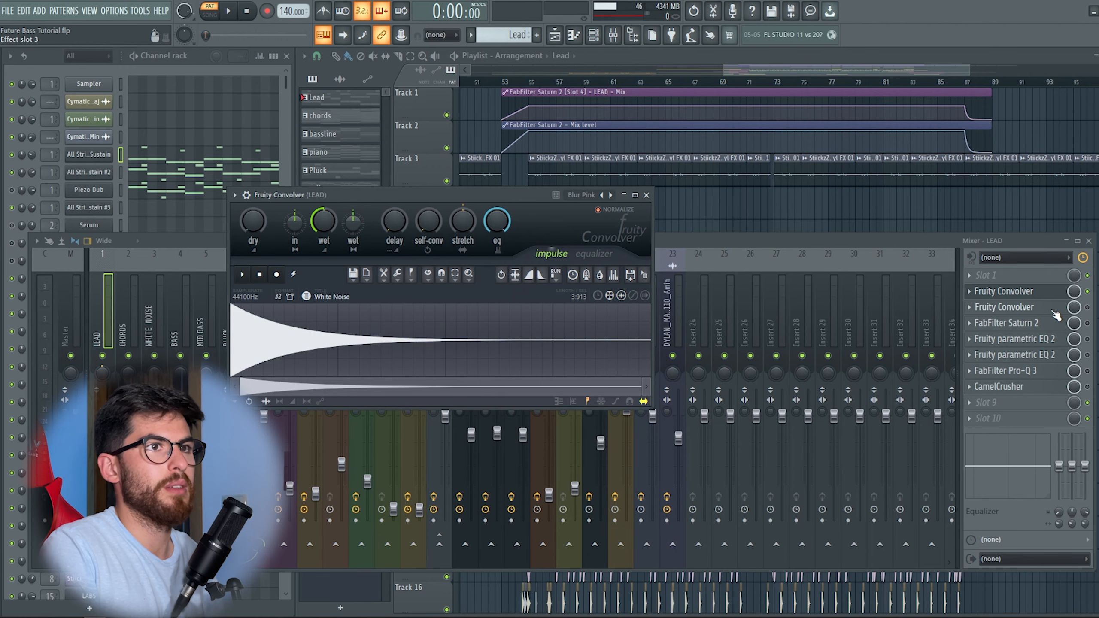
Step: Set the dry level of the new Fruity Convolver to 0.0 dB, using the older instance in slot 3 as reference
click(1041, 310)
drag(508, 215, 800, 133)
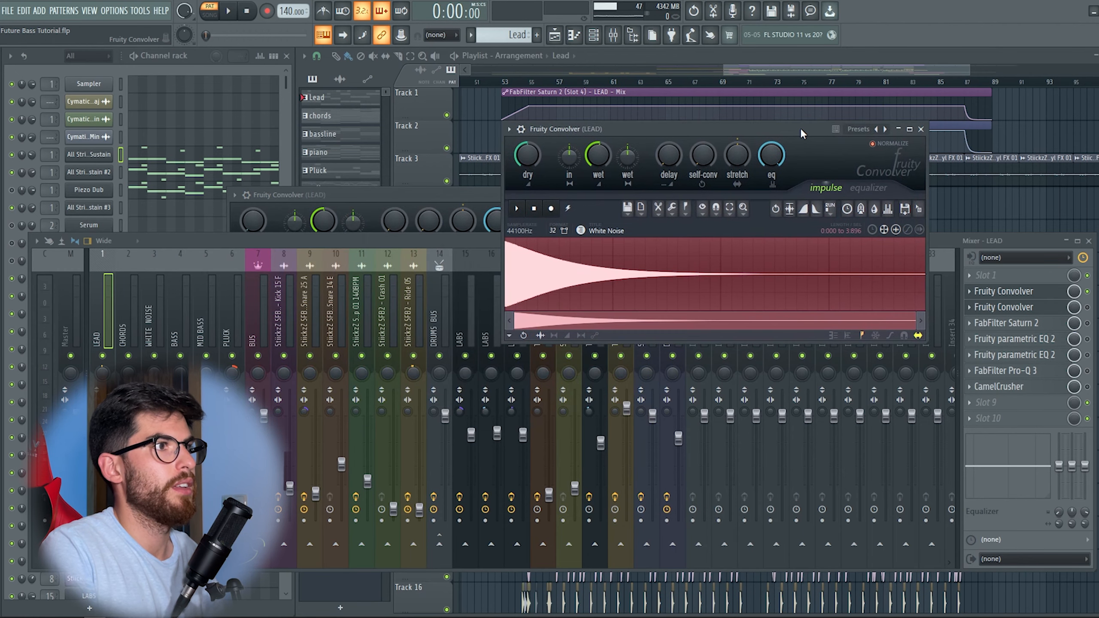
drag(402, 198, 448, 239)
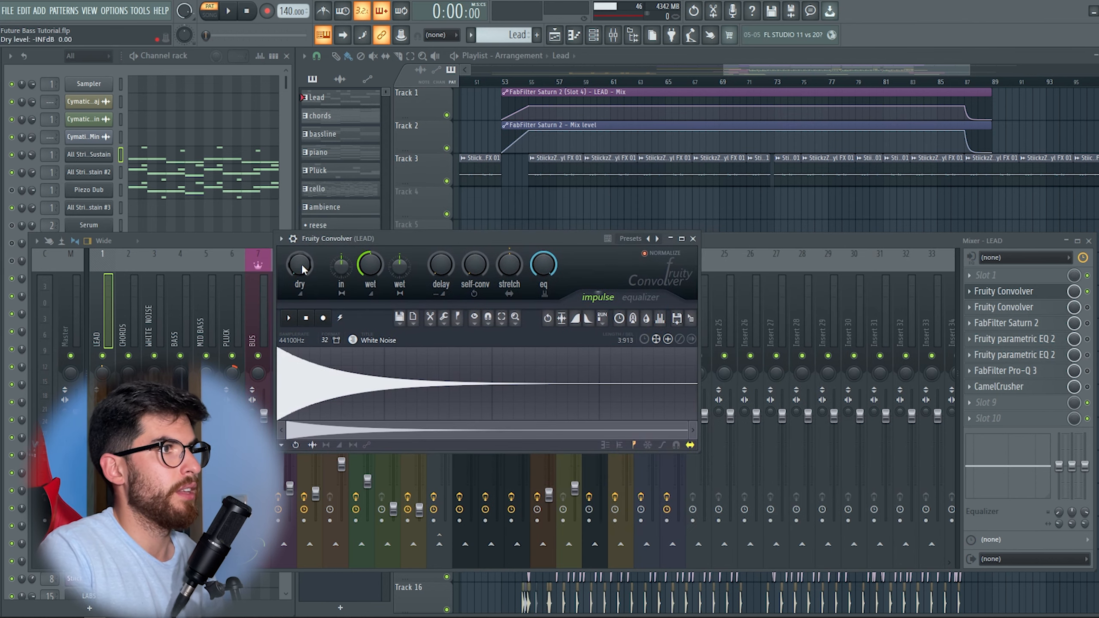
drag(301, 269, 300, 263)
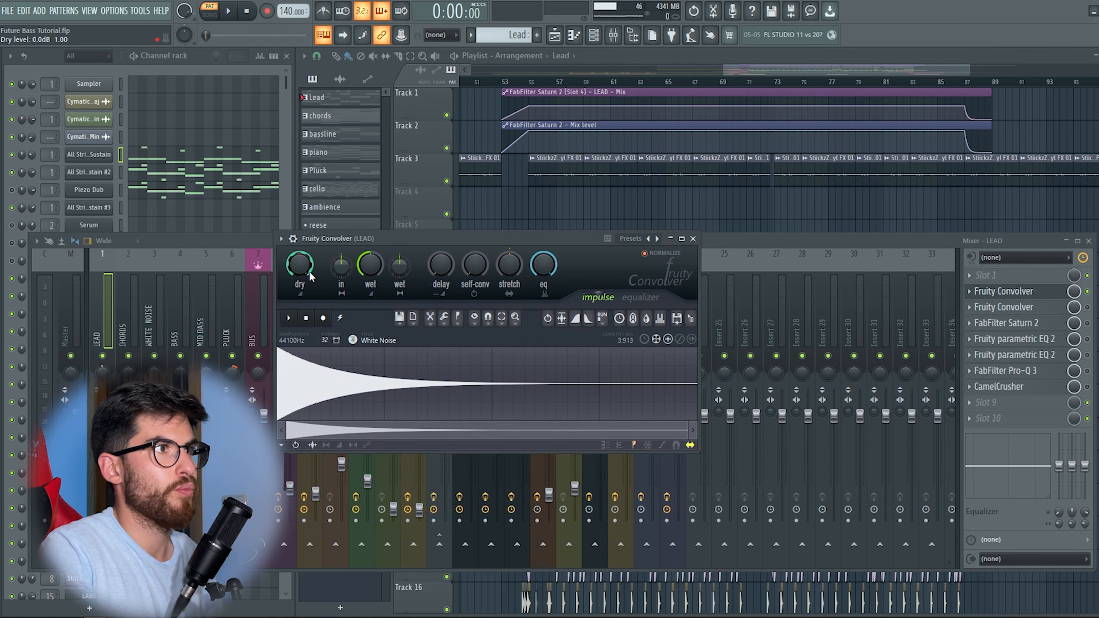
Step: Review the levels of the older Fruity Convolver in slot 3, close it and bring the slot 2 instance back into view
click(1004, 308)
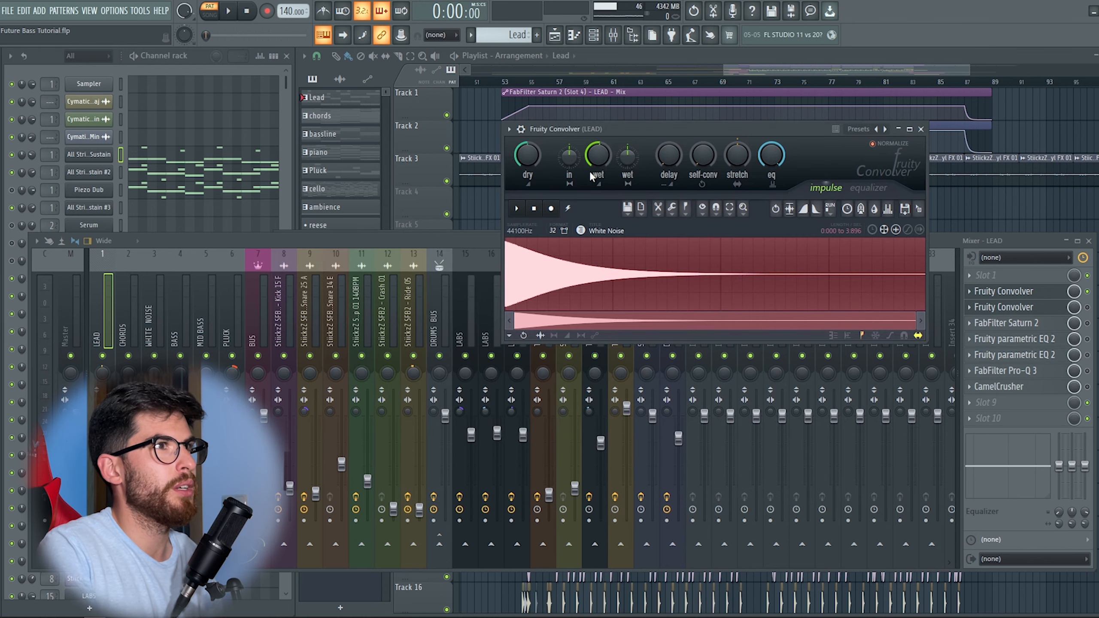
click(921, 129)
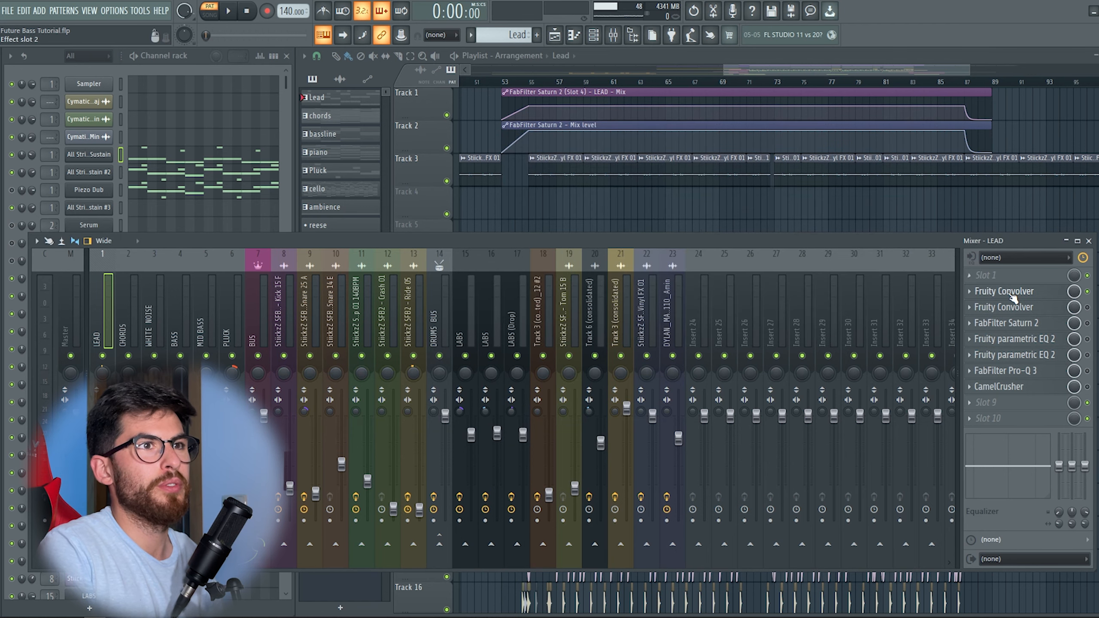
click(1008, 292)
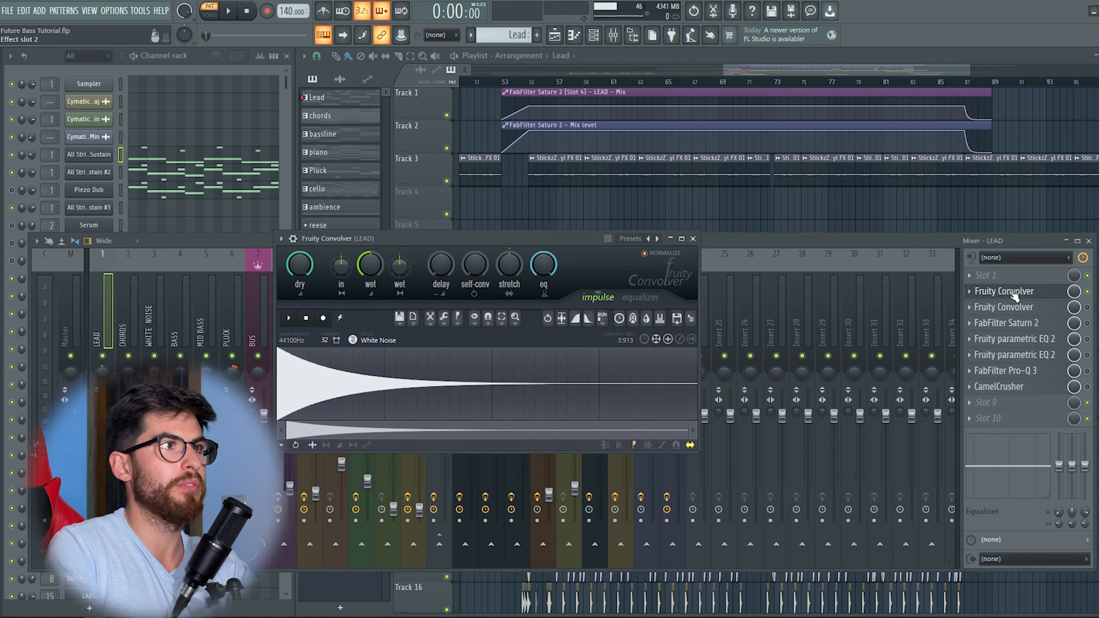
drag(362, 234, 332, 235)
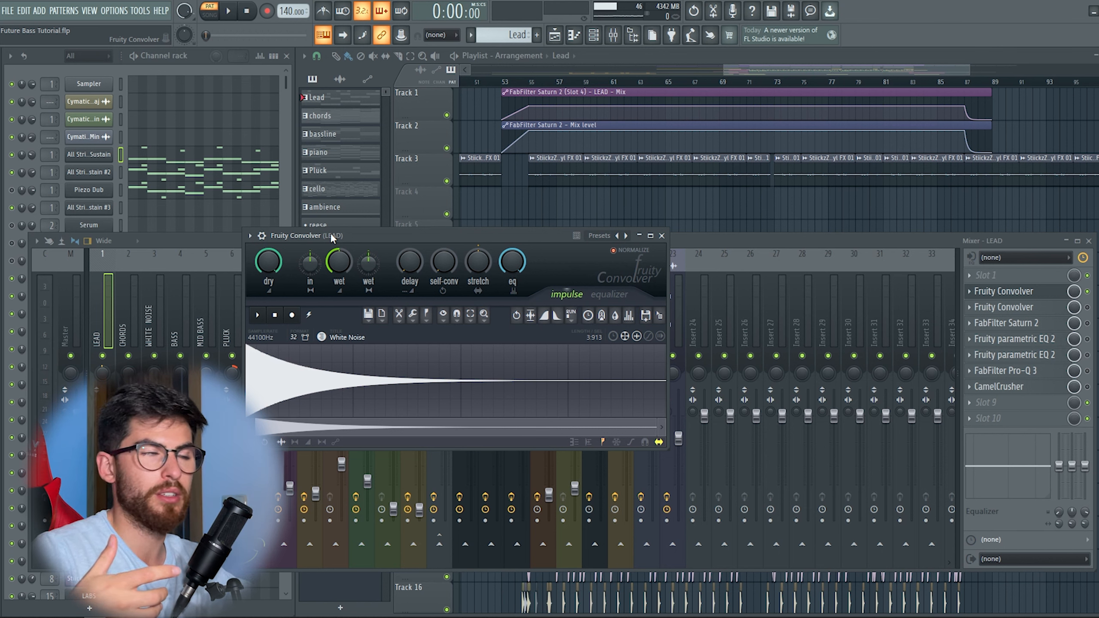
drag(331, 237, 314, 238)
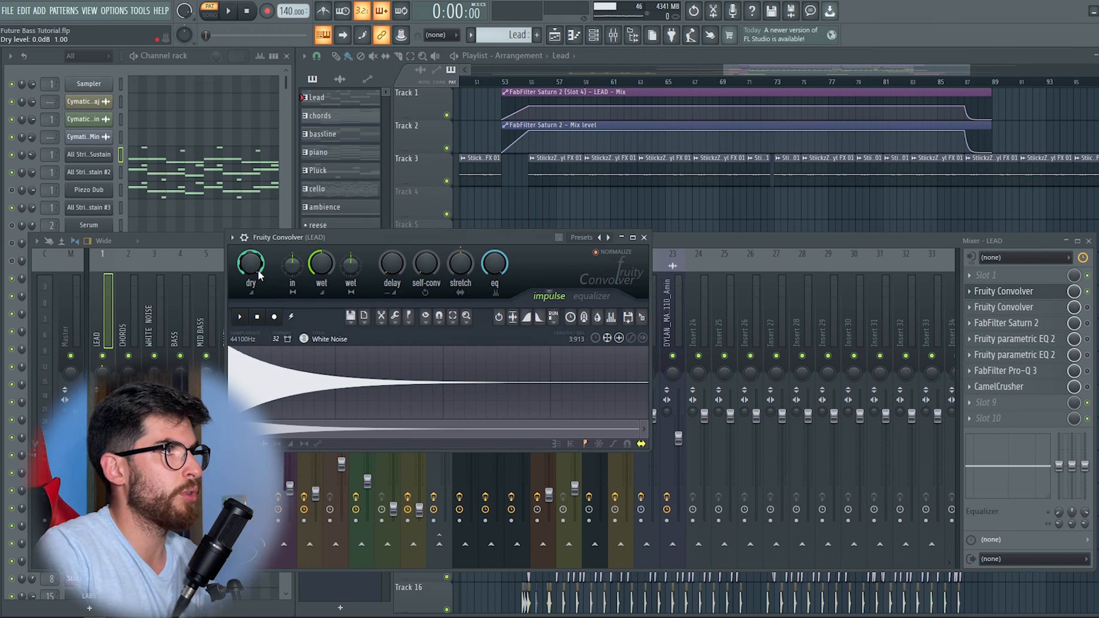
Step: Audition the lead pattern and turn the slot 2 Fruity Convolver's dry level all the way down
key(space)
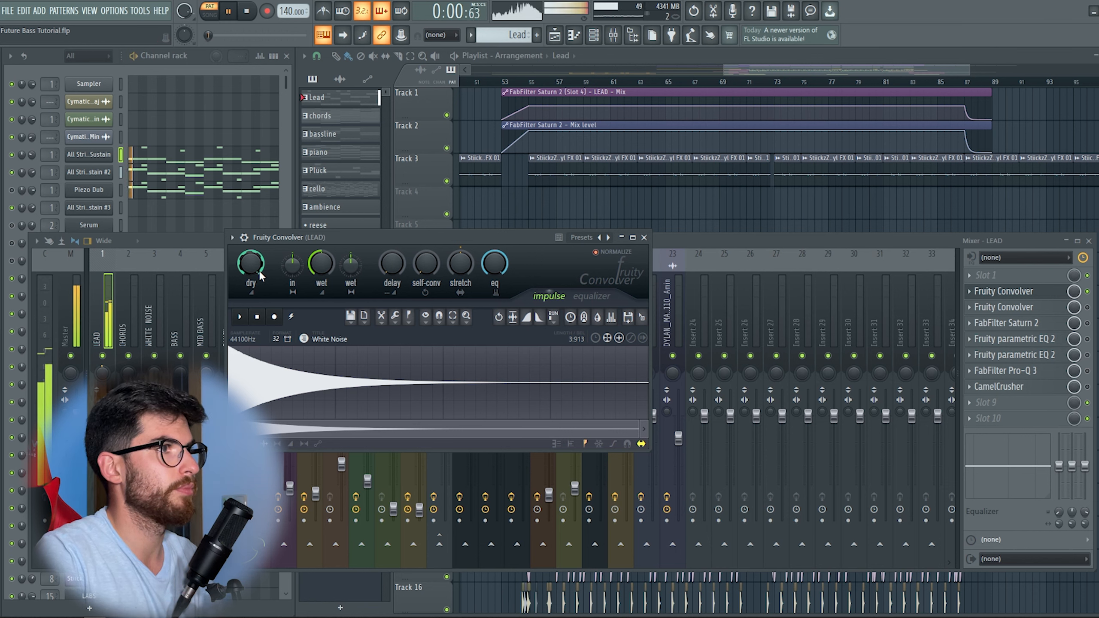
key(space)
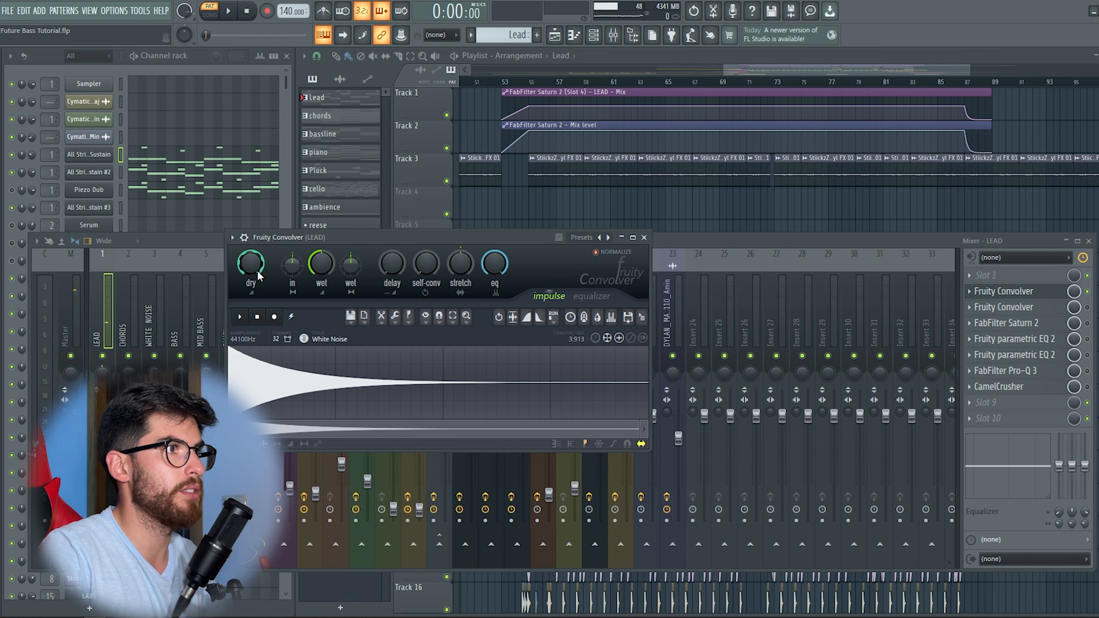
key(space)
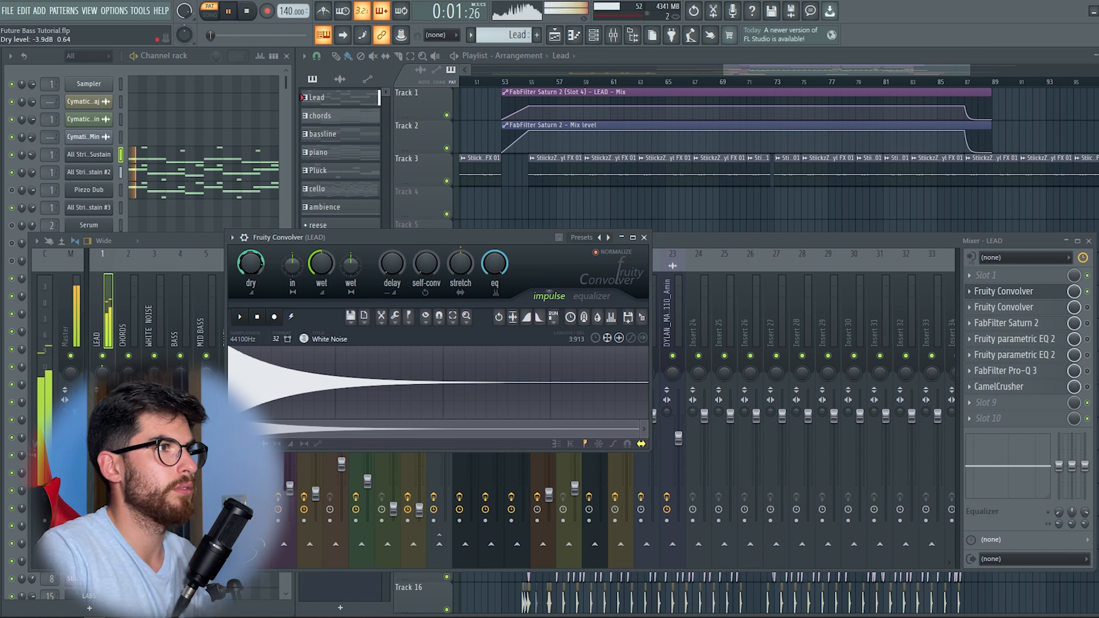
drag(251, 263, 251, 316)
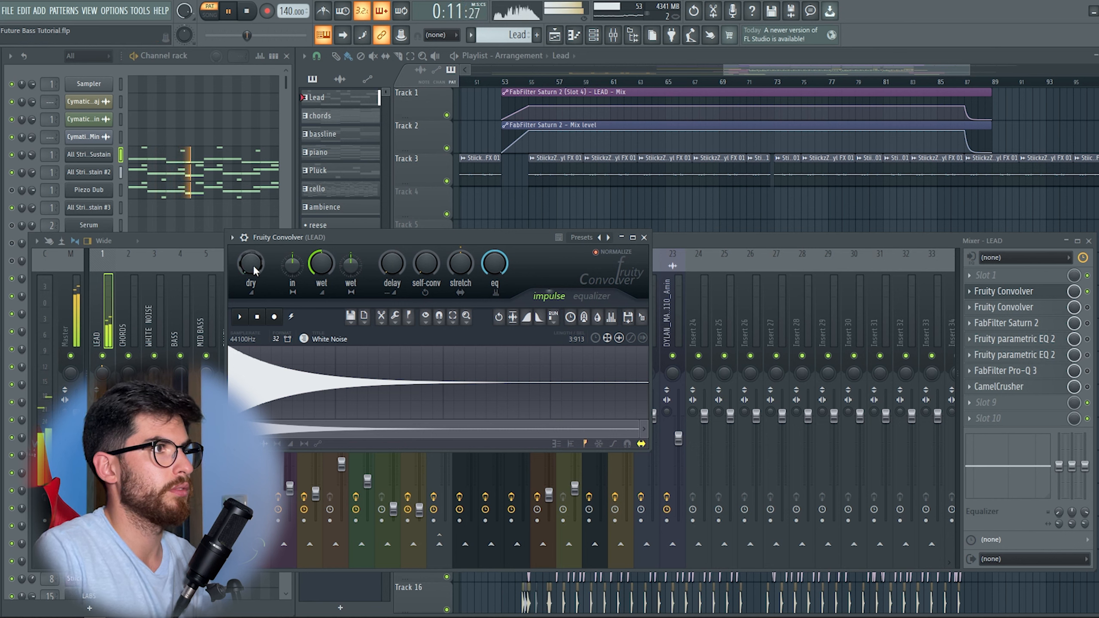
key(space)
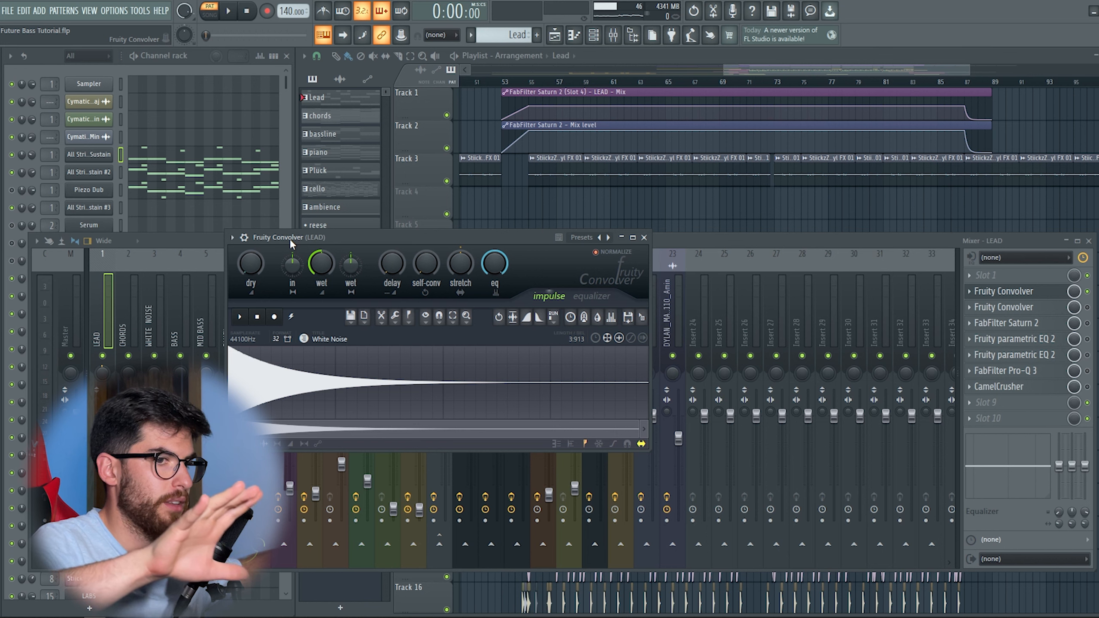
Step: Raise the slot 2 Fruity Convolver's dry level partway and check the wet level of the older instance in slot 3
drag(251, 263, 250, 255)
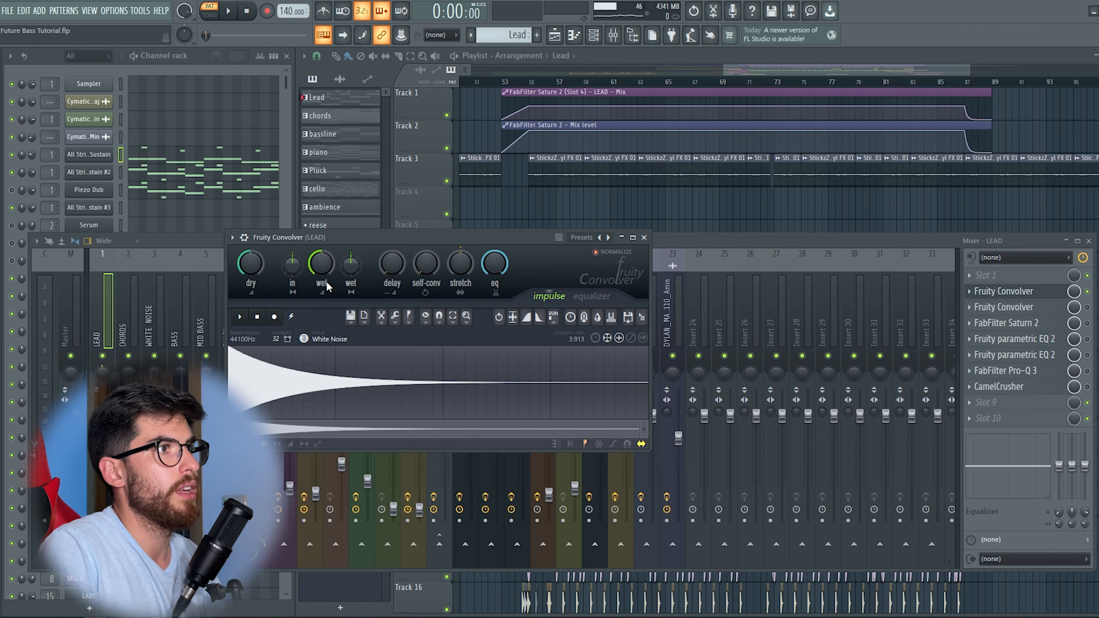
click(1001, 309)
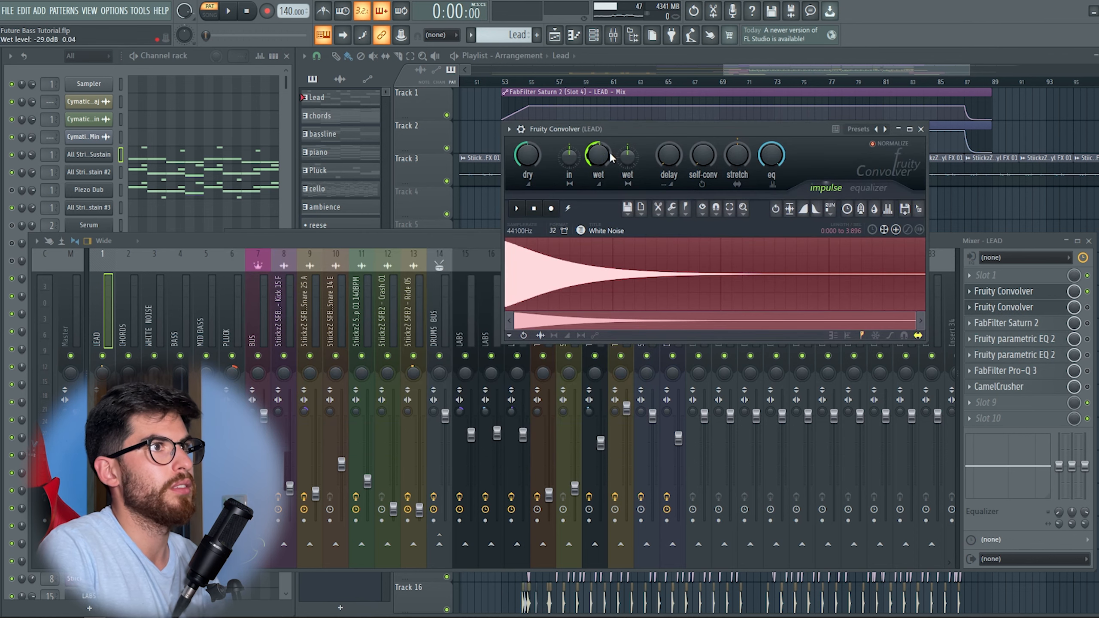
click(1001, 307)
click(1001, 291)
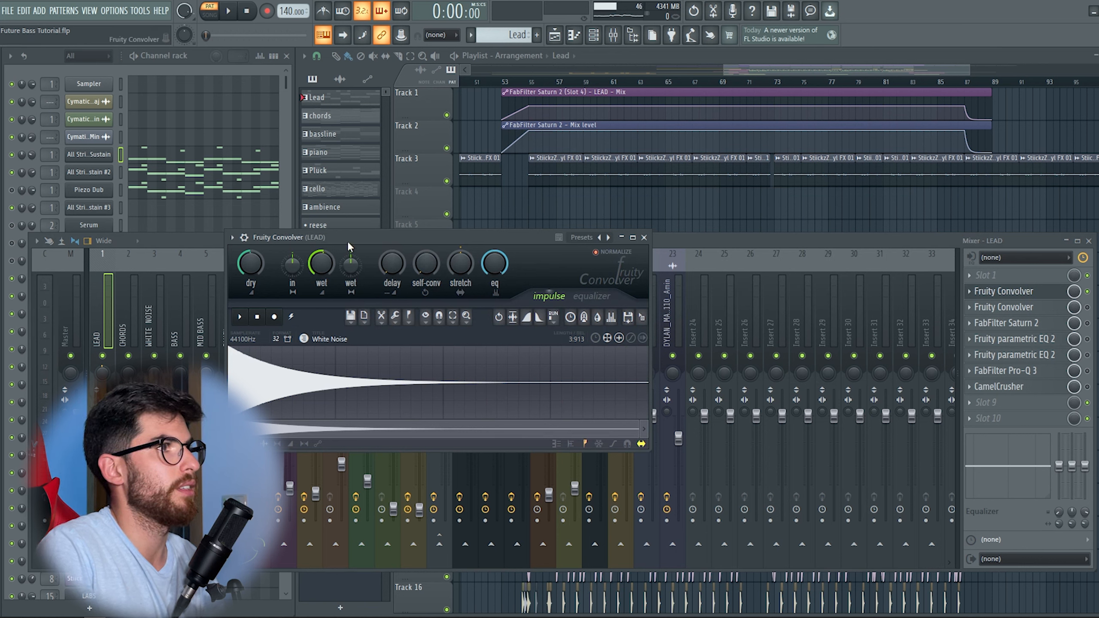
Step: Audition the lead through the slot 2 Fruity Convolver's white noise reverb and close its window
key(space)
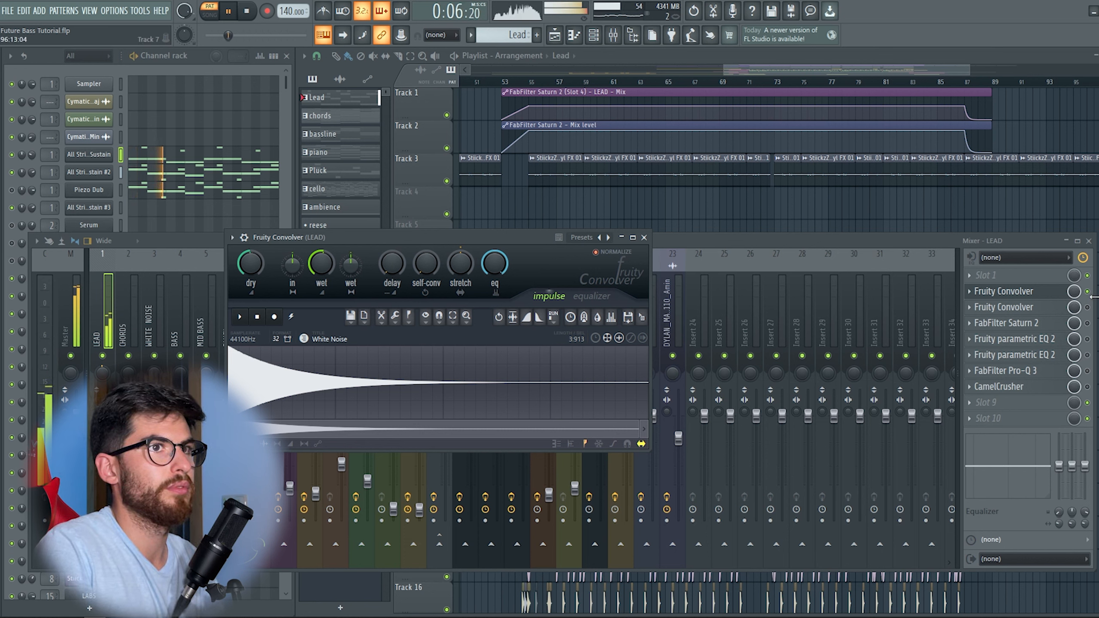
key(space)
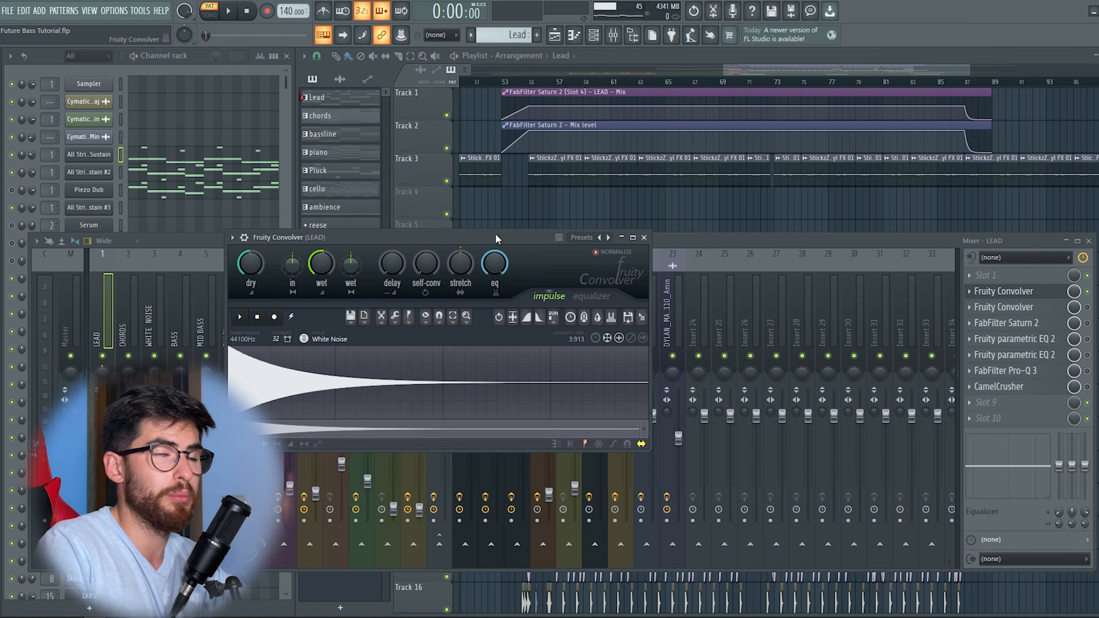
click(644, 237)
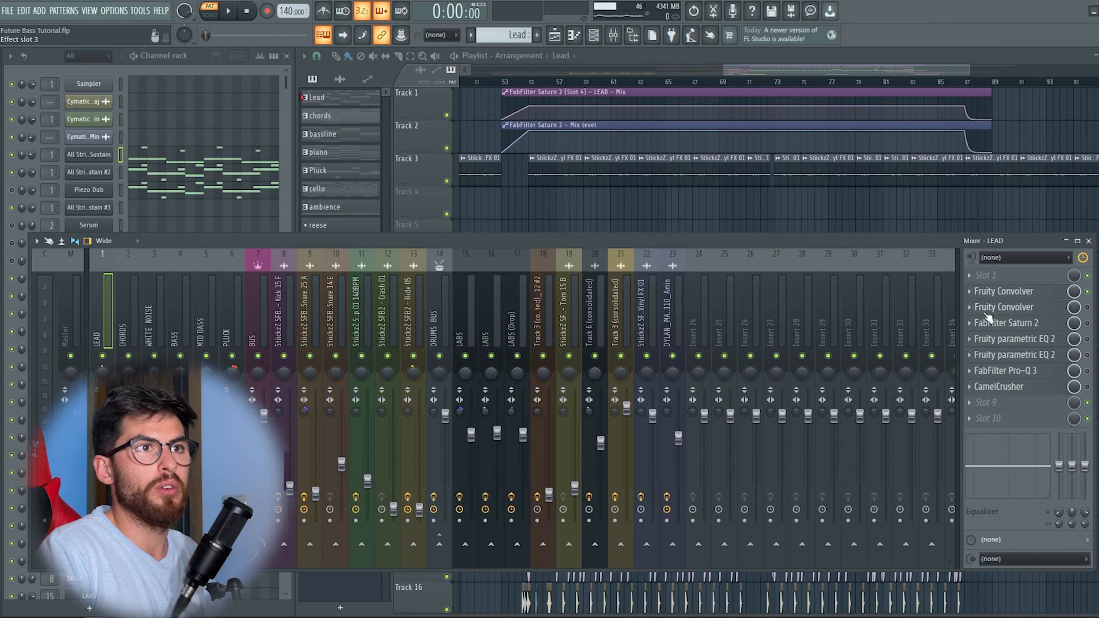
Step: Review the Lead Amp saturation settings of FabFilter Saturn 2 in slot 4, close its window and enable the effect
click(1006, 326)
drag(390, 231, 369, 213)
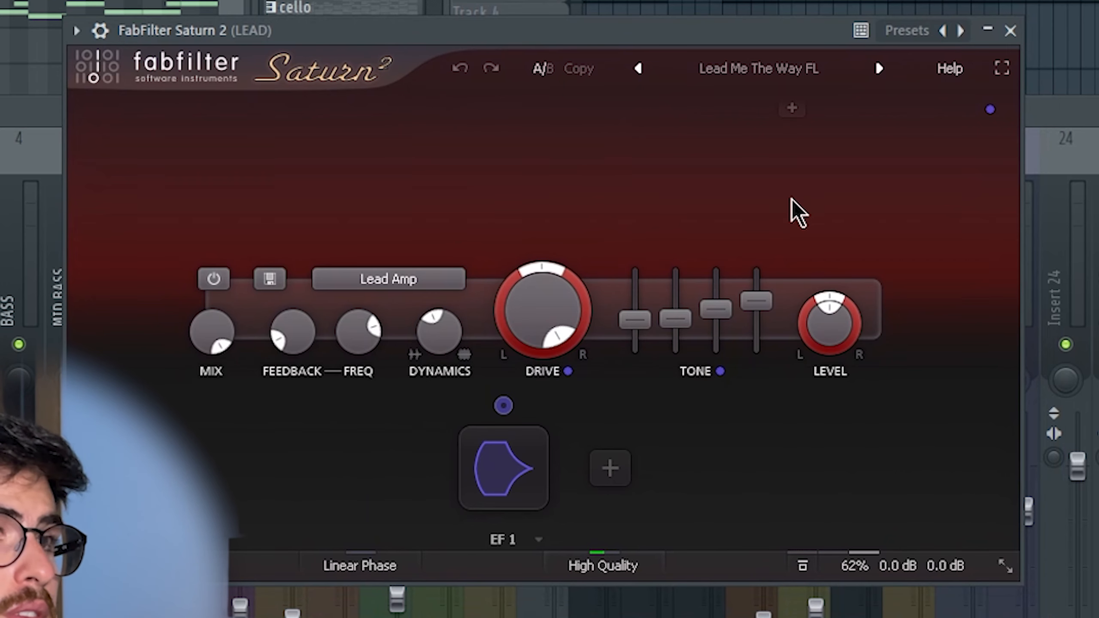
click(1010, 31)
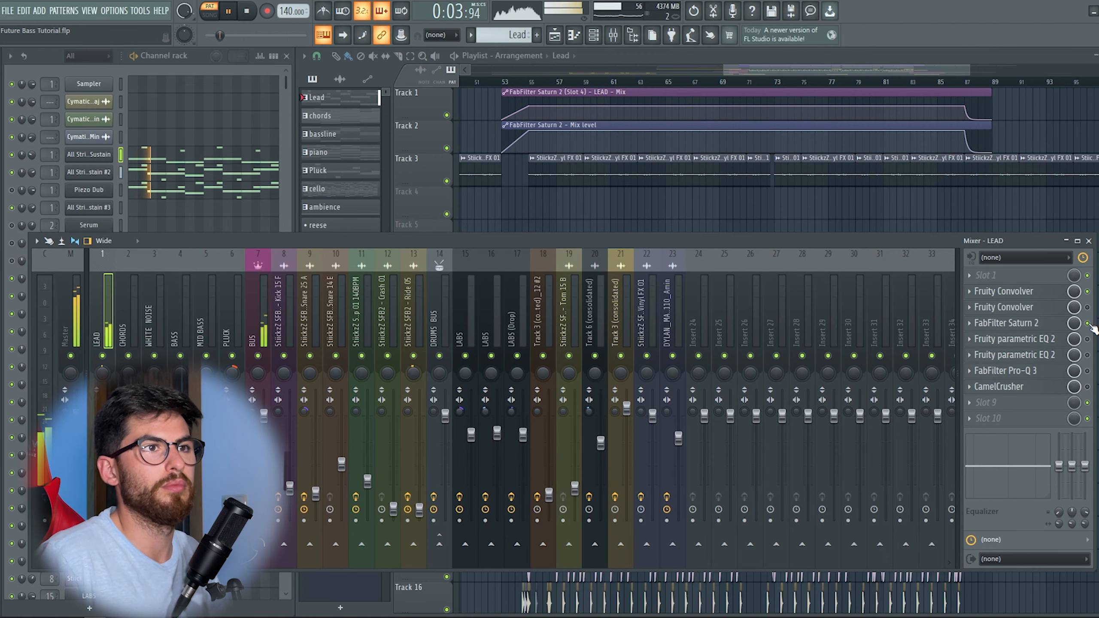
Step: Audition the lead with FabFilter Saturn 2 enabled and check the automation clip option of its mix level
key(space)
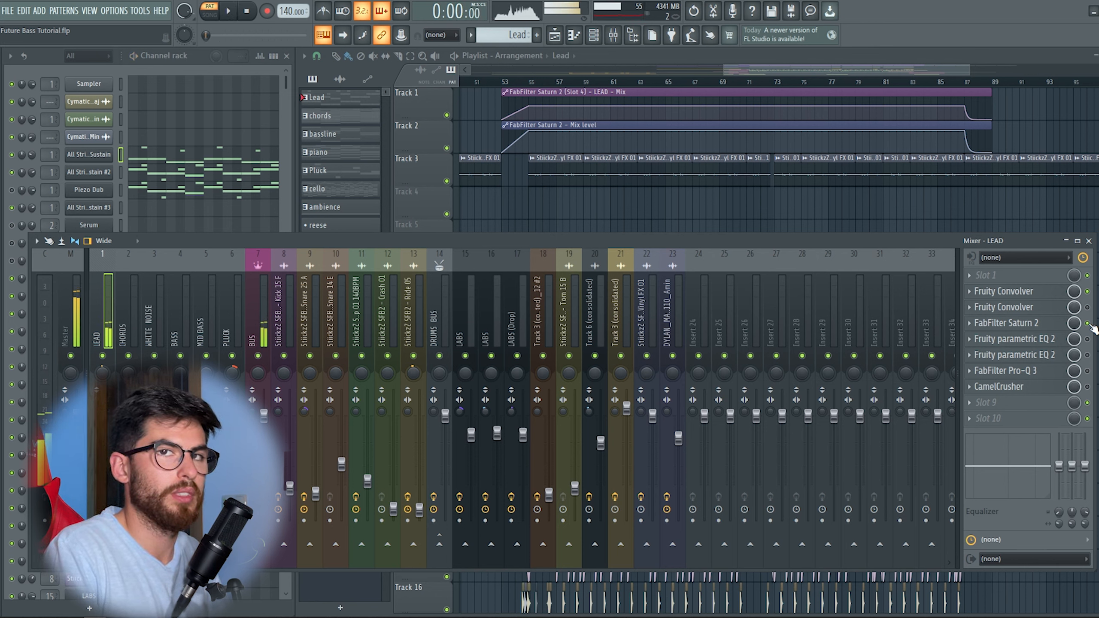
key(space)
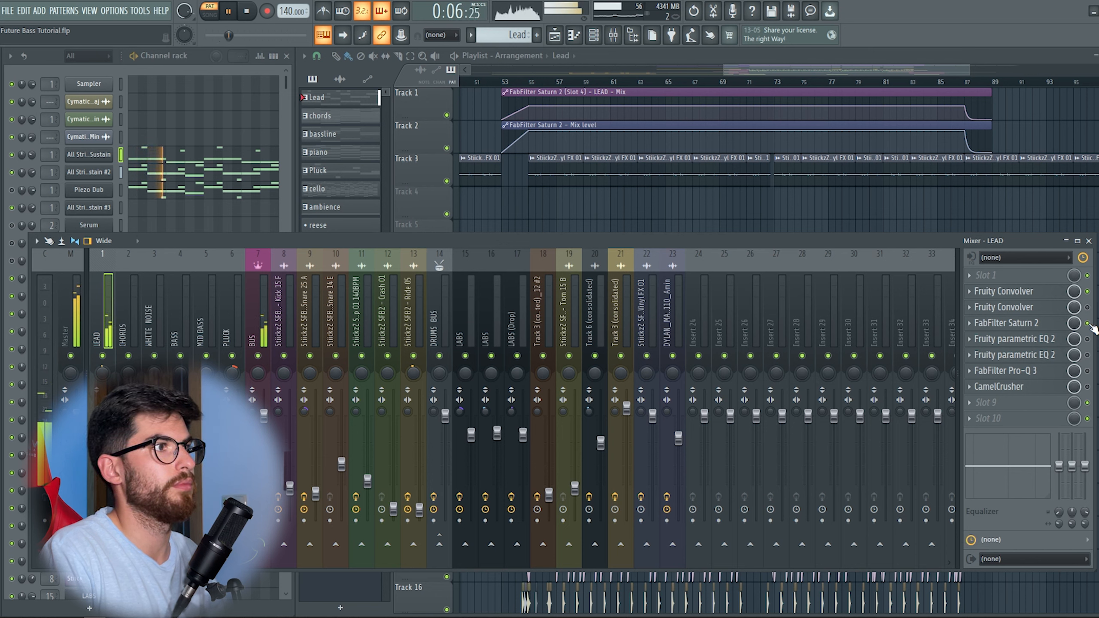
key(space)
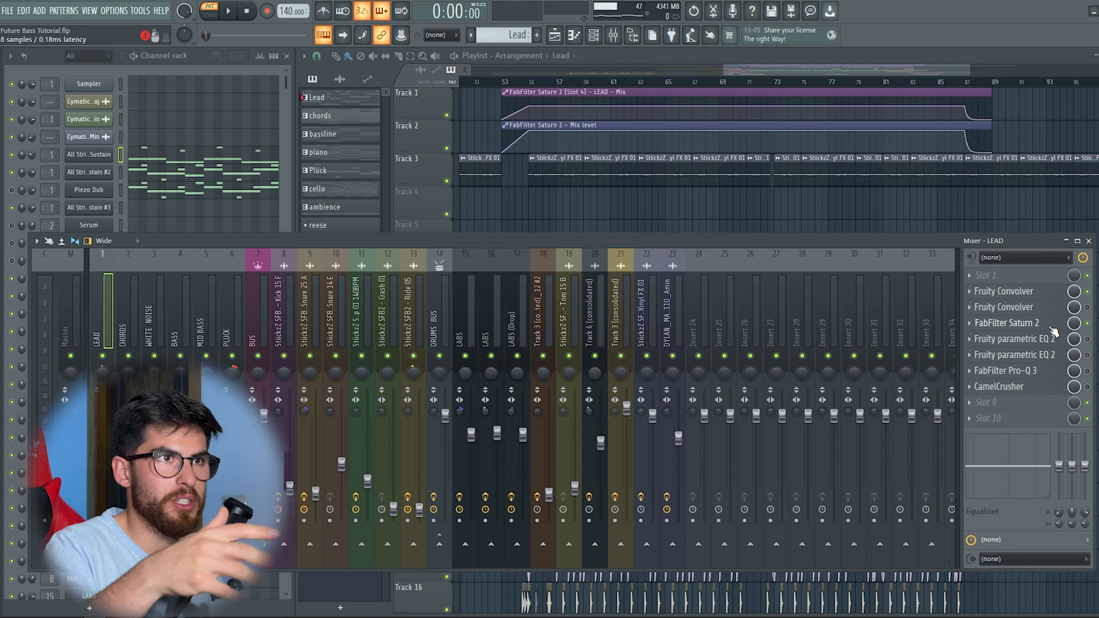
right_click(1072, 331)
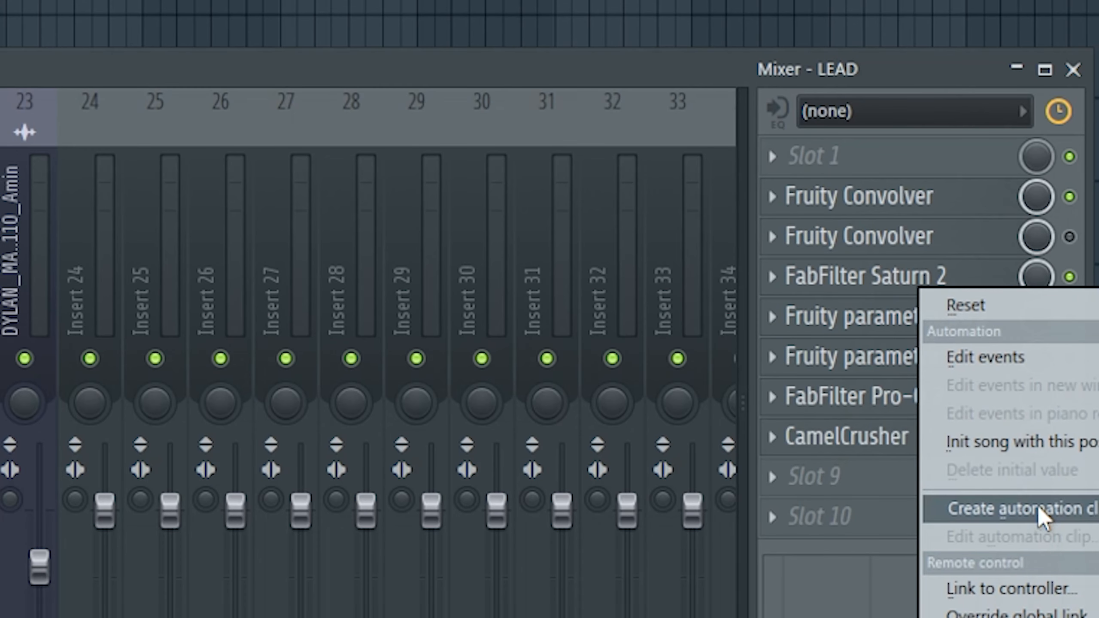
click(818, 244)
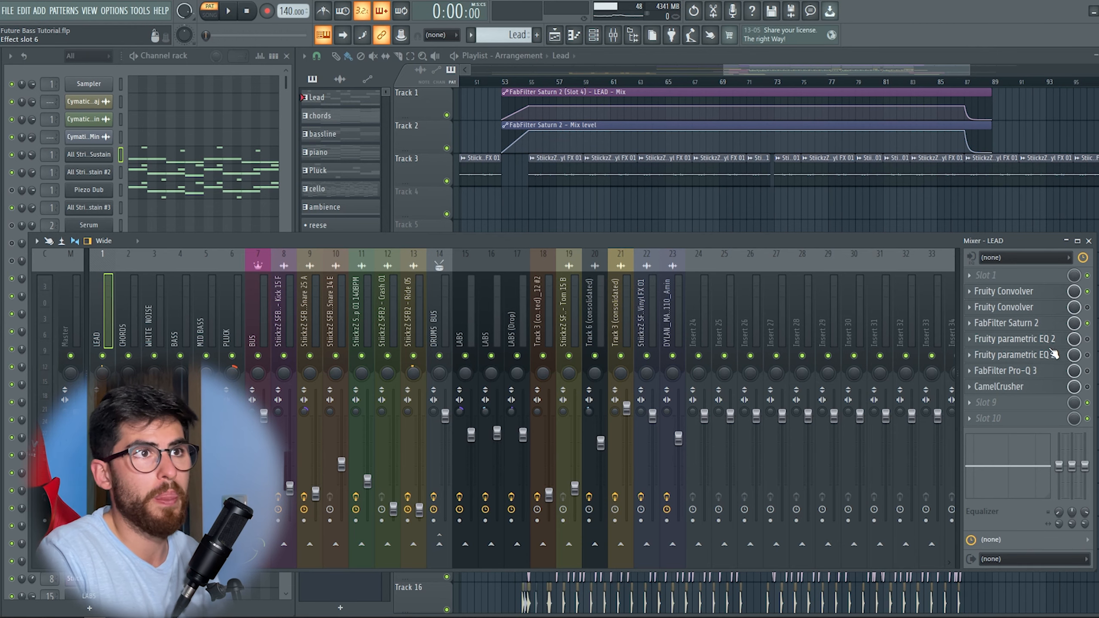
Step: Review and enable the two Fruity parametric EQ 2 instances in slots 5 and 6, and audition the lead
click(1038, 343)
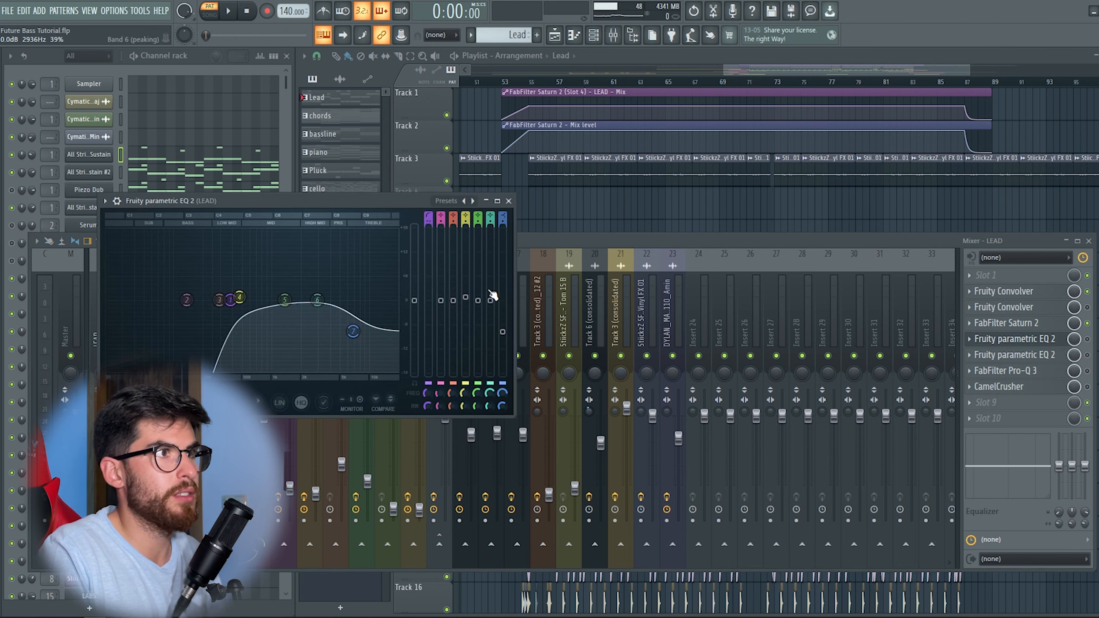
click(511, 202)
click(1088, 341)
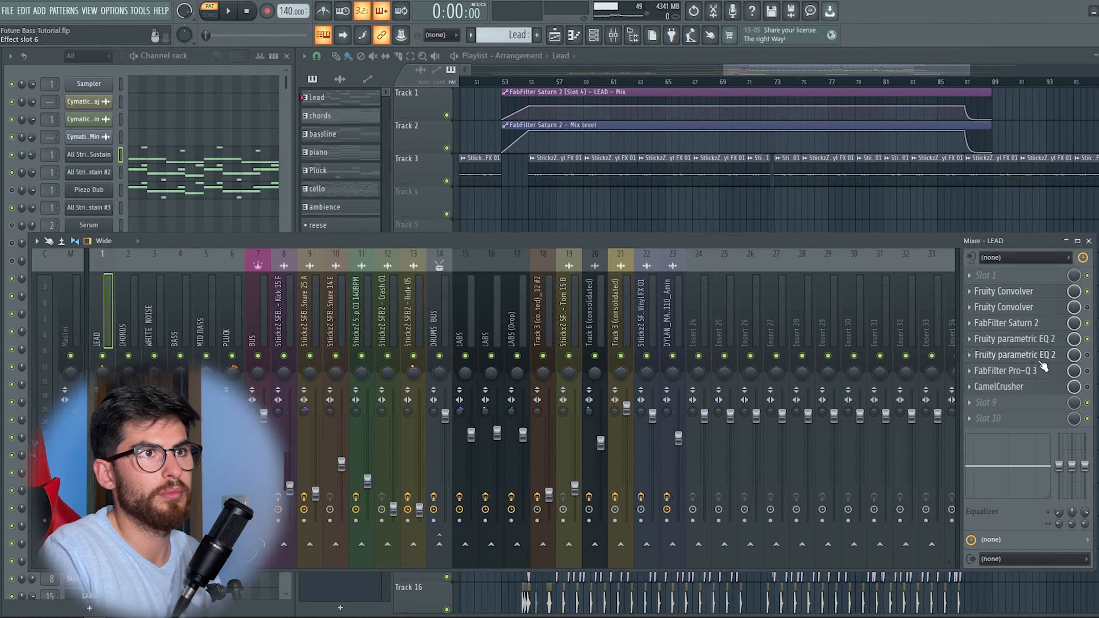
click(1039, 359)
click(428, 125)
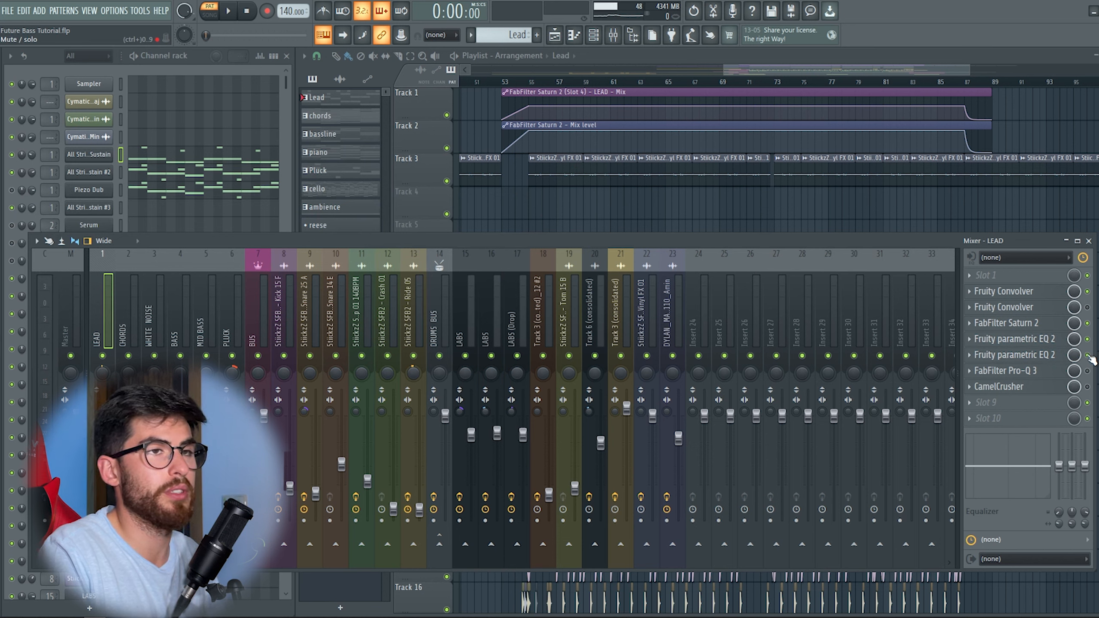
key(space)
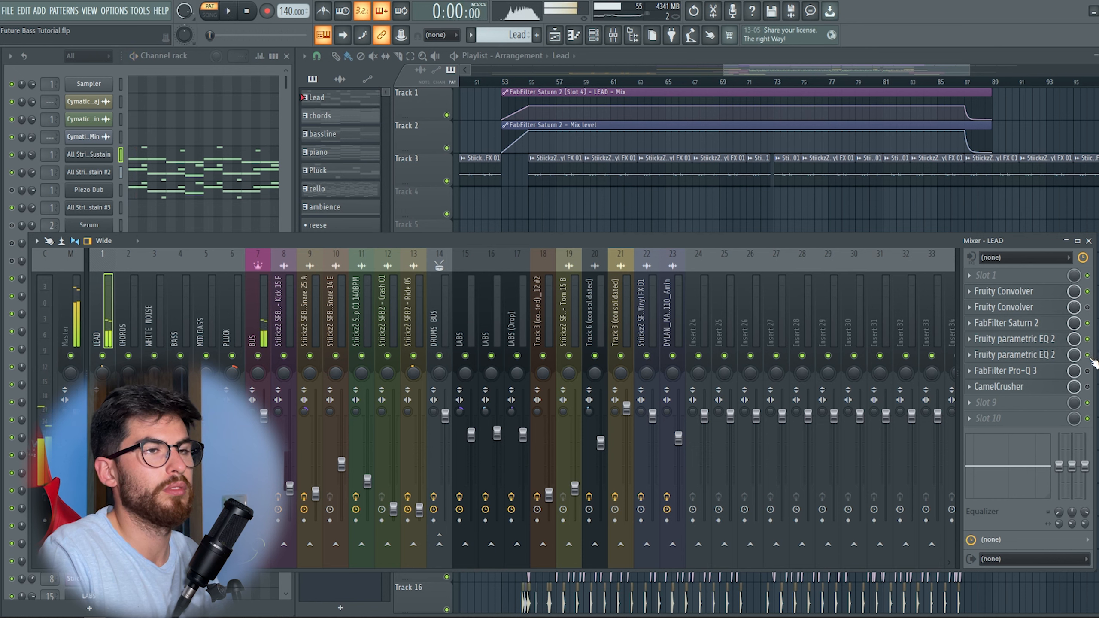
key(space)
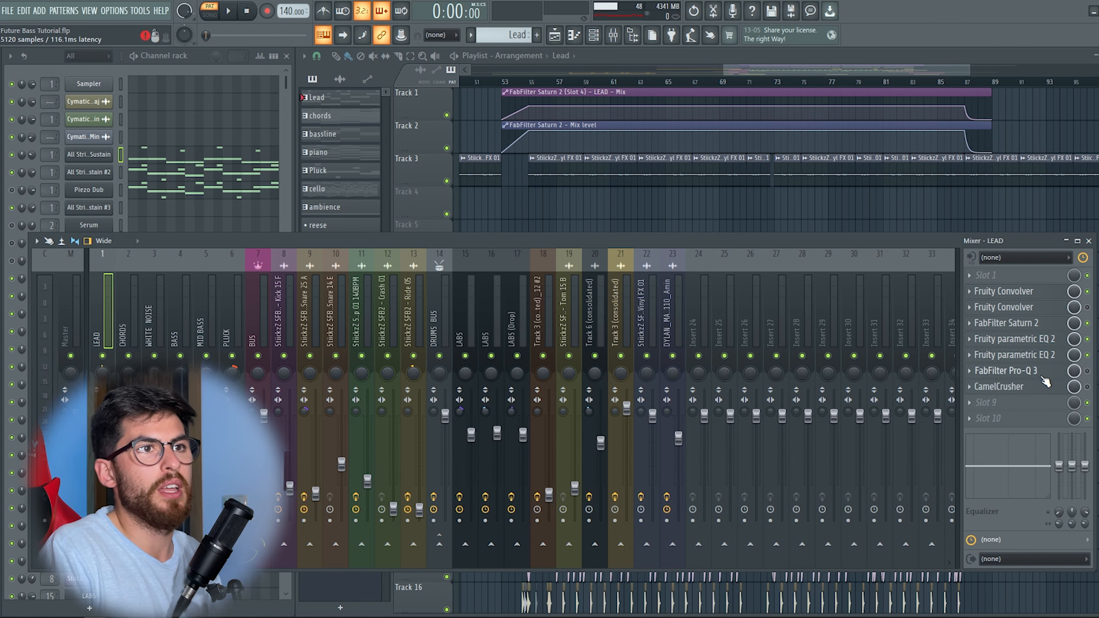
Step: Check FabFilter Pro-Q 3 in slot 7, enable it and audition the lead through it
click(1026, 371)
click(767, 205)
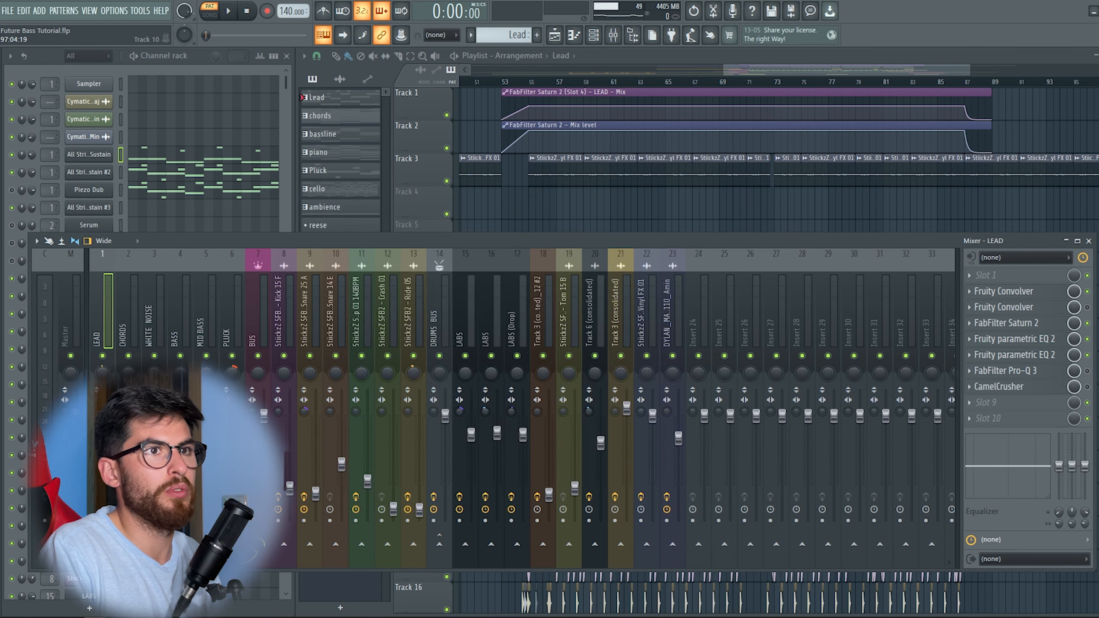
key(space)
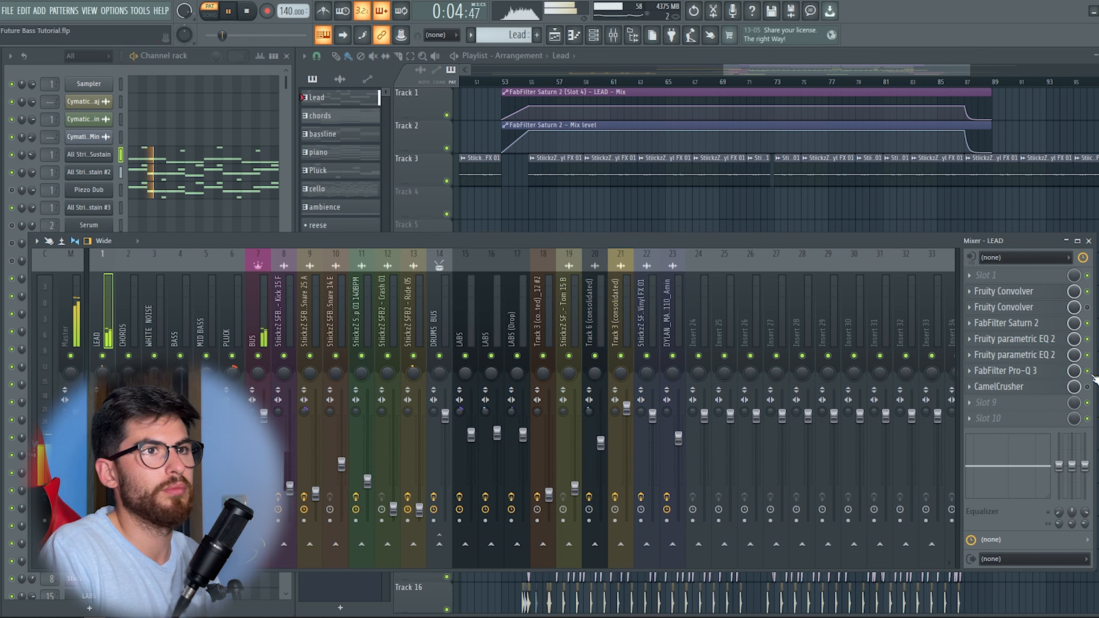
key(space)
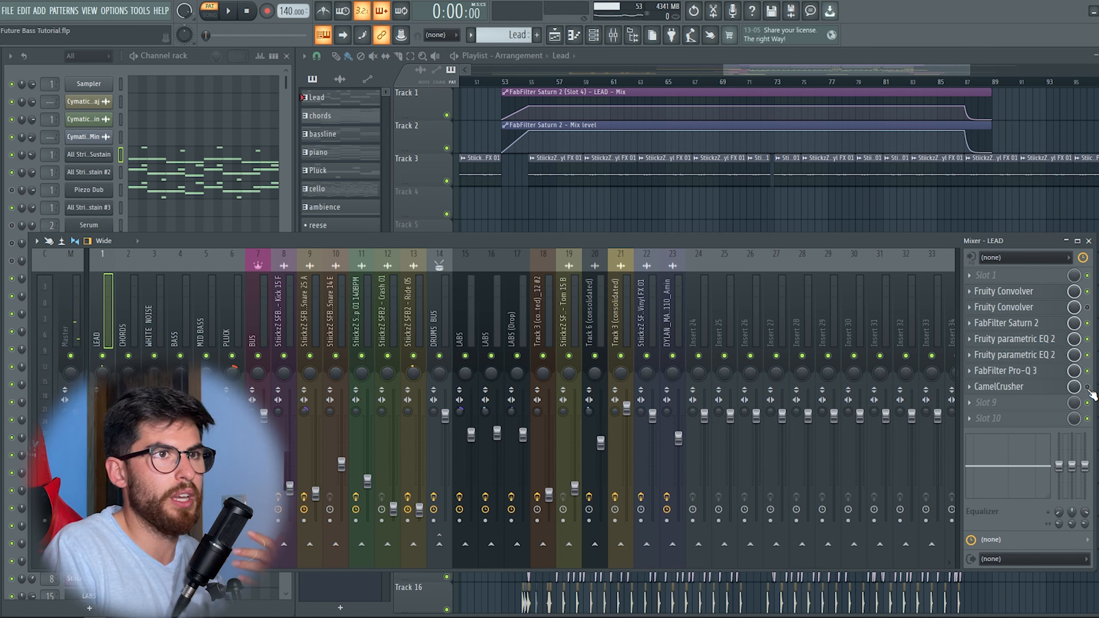
Step: Enable CamelCrusher in slot 8 and audition the lead with it in the effect chain
key(space)
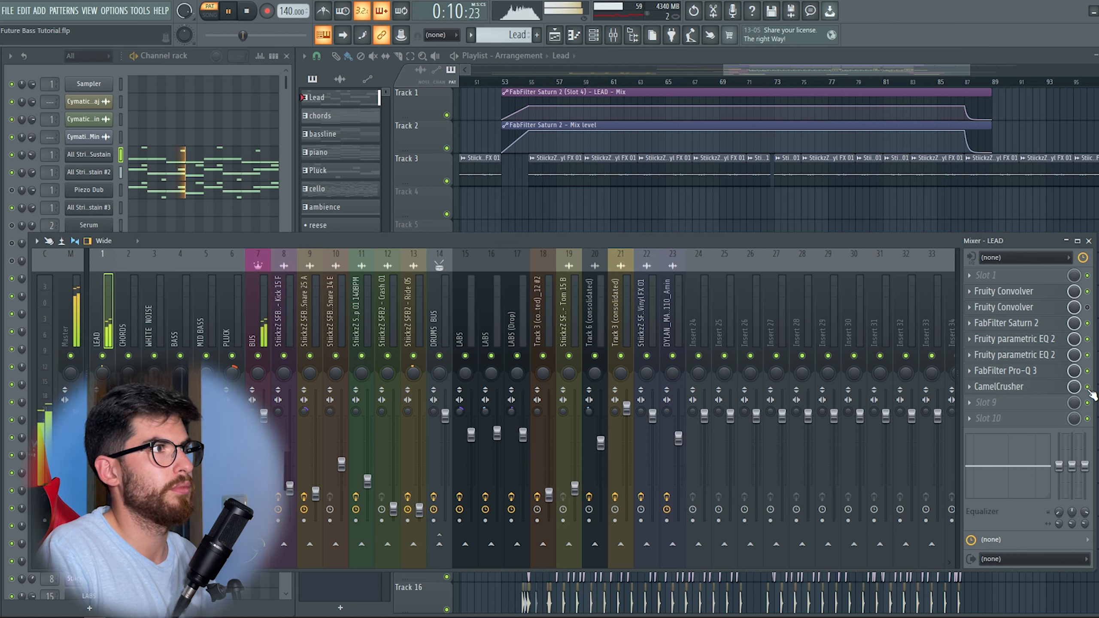
key(space)
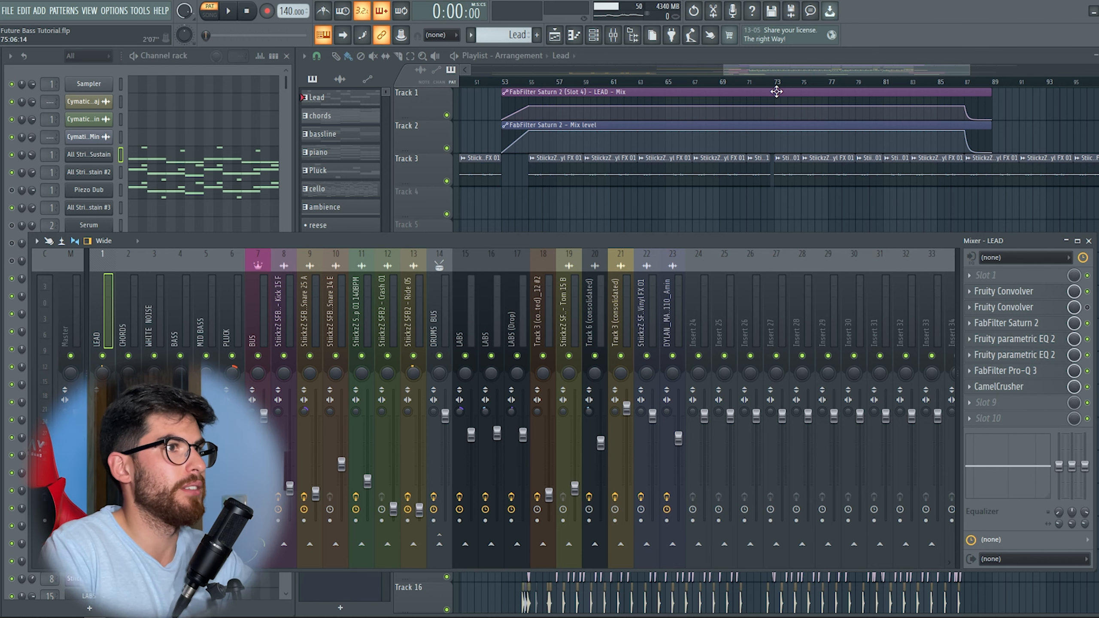
drag(1094, 243, 1090, 233)
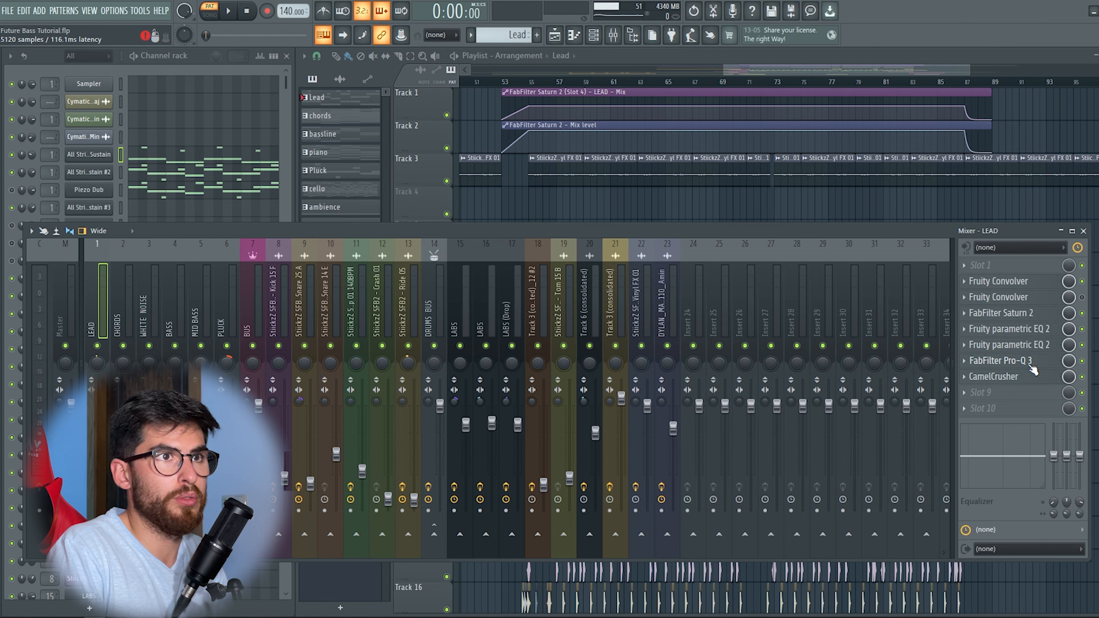
Step: Review CamelCrusher's British Clean patch and the two dynamic cut bands in FabFilter Pro-Q 3
click(1002, 377)
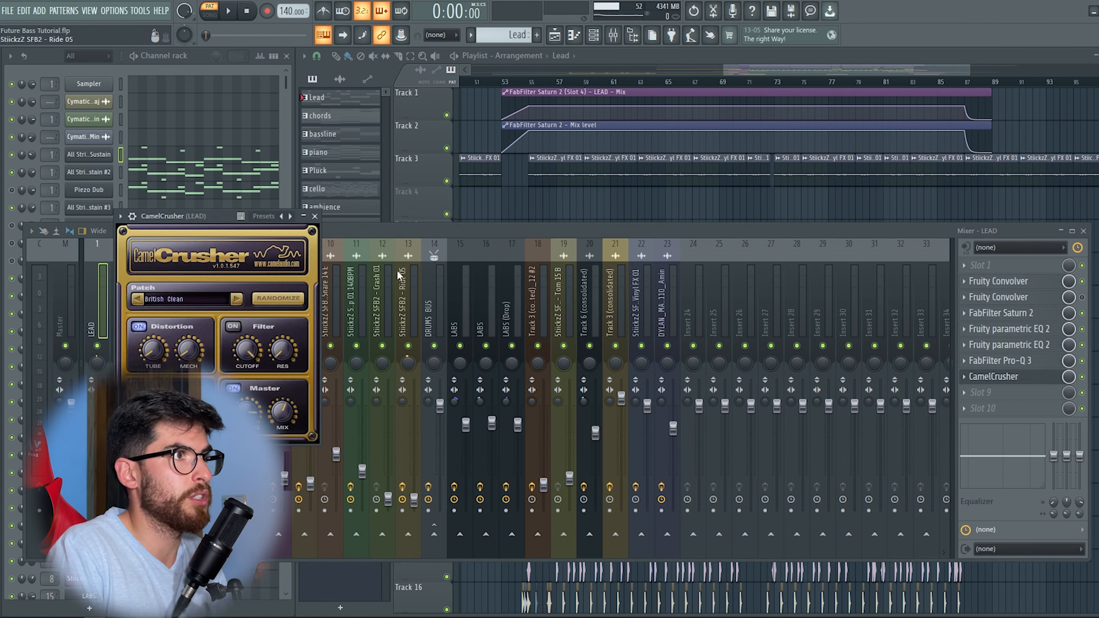
click(315, 216)
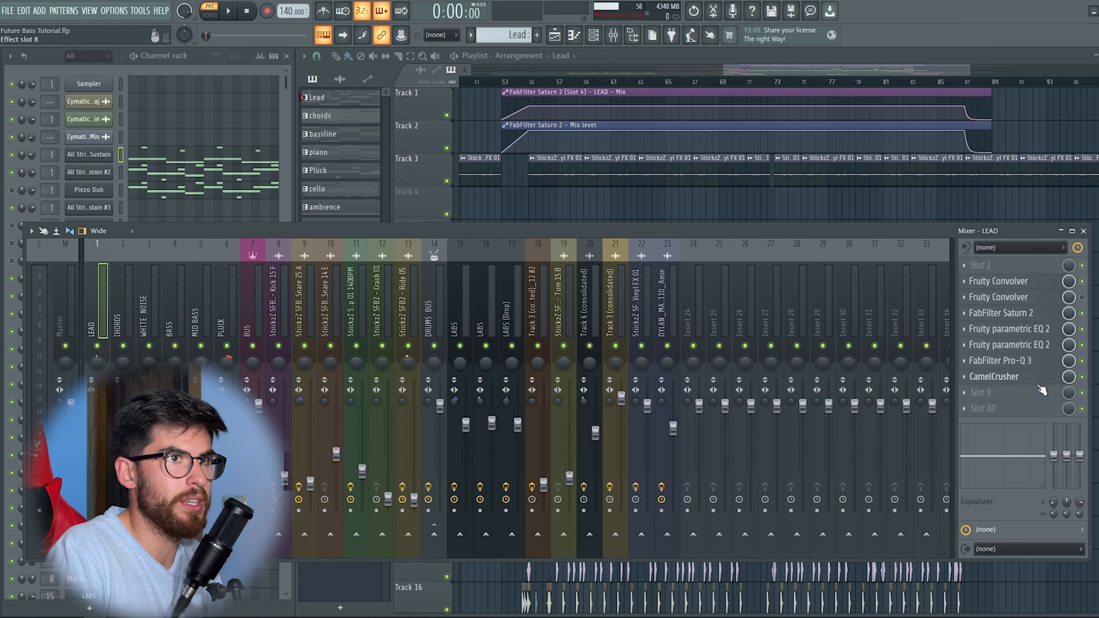
click(1012, 364)
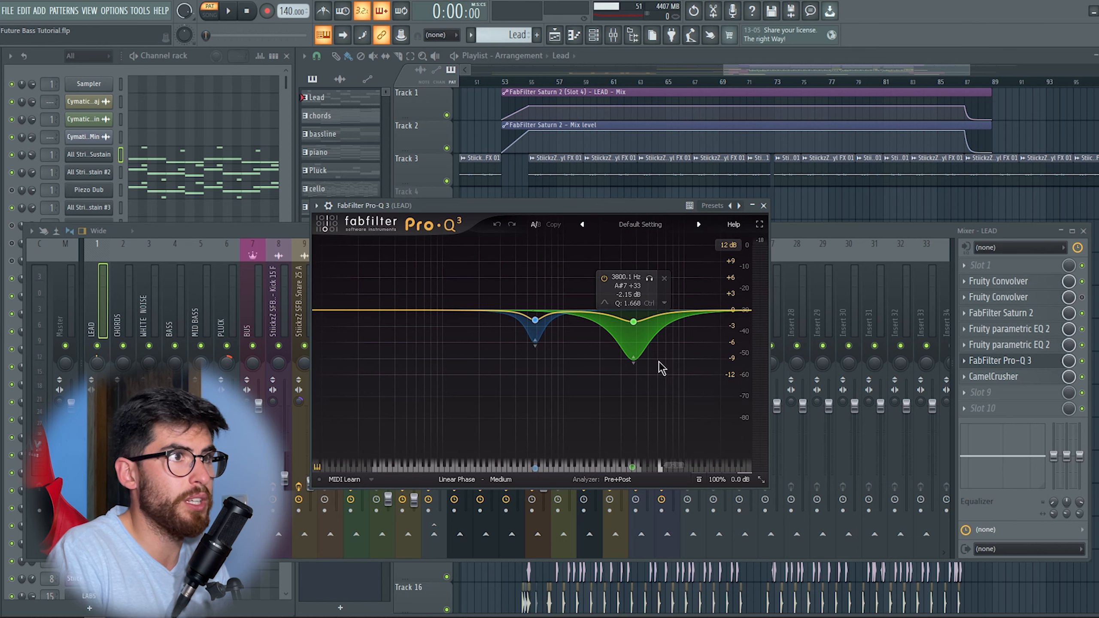
mouse_move(513, 206)
mouse_down()
mouse_move(462, 201)
mouse_move(502, 206)
mouse_up()
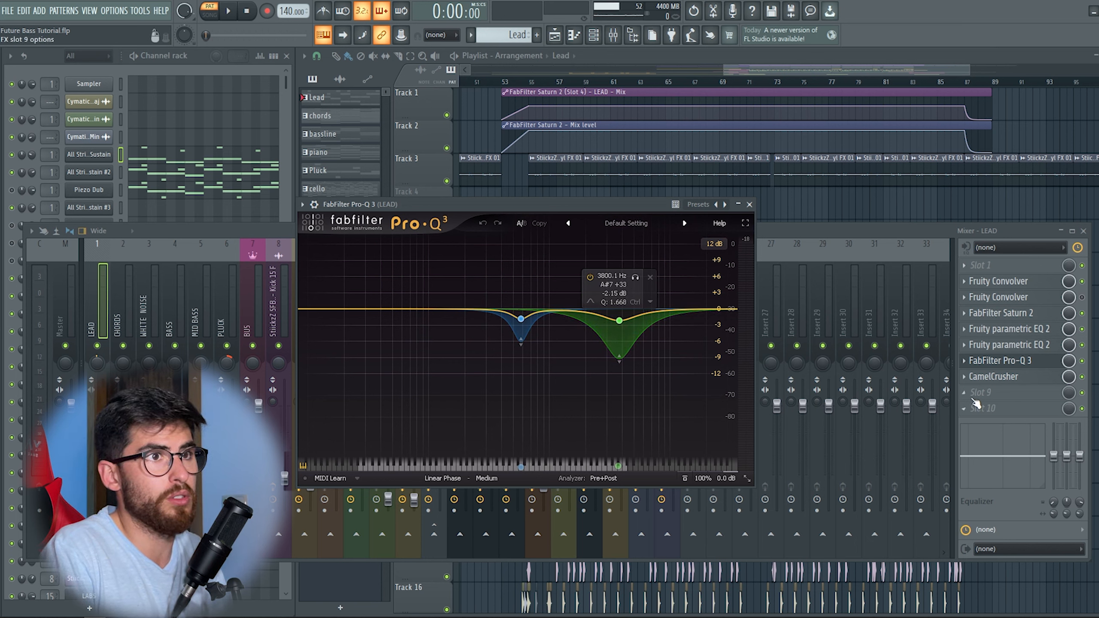
Step: Load a Fruity parametric EQ 2 into slot 9, try a cut on band 6 and reset the band
click(980, 392)
click(730, 332)
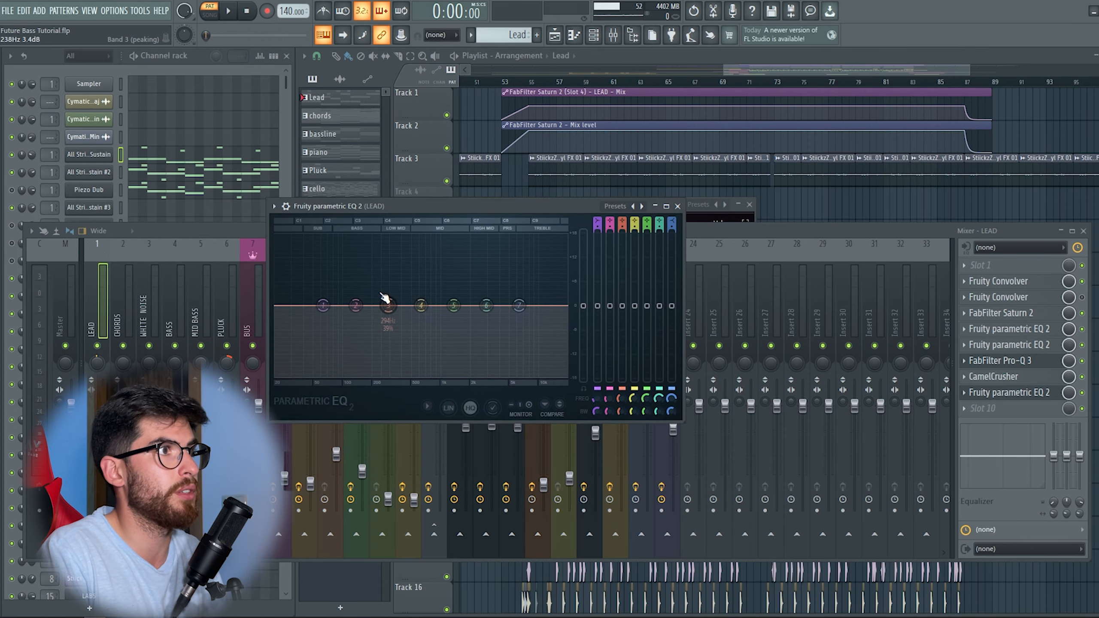
mouse_move(485, 309)
mouse_down()
mouse_move(489, 341)
mouse_move(505, 340)
mouse_move(490, 338)
mouse_move(491, 309)
mouse_move(494, 319)
mouse_up()
right_click(495, 319)
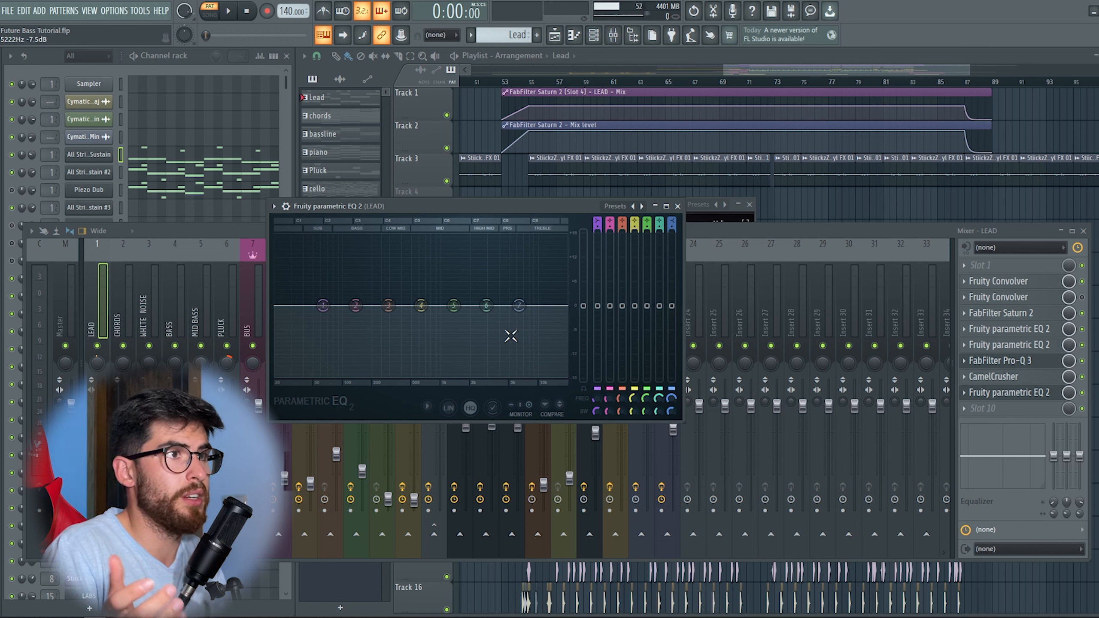
Step: Try small cuts on band 6 of the flat Fruity parametric EQ 2, reset them and close FabFilter Pro-Q 3
mouse_move(488, 308)
mouse_down()
mouse_move(488, 333)
mouse_move(490, 300)
mouse_move(486, 326)
mouse_move(489, 309)
mouse_up()
right_click(489, 309)
click(508, 324)
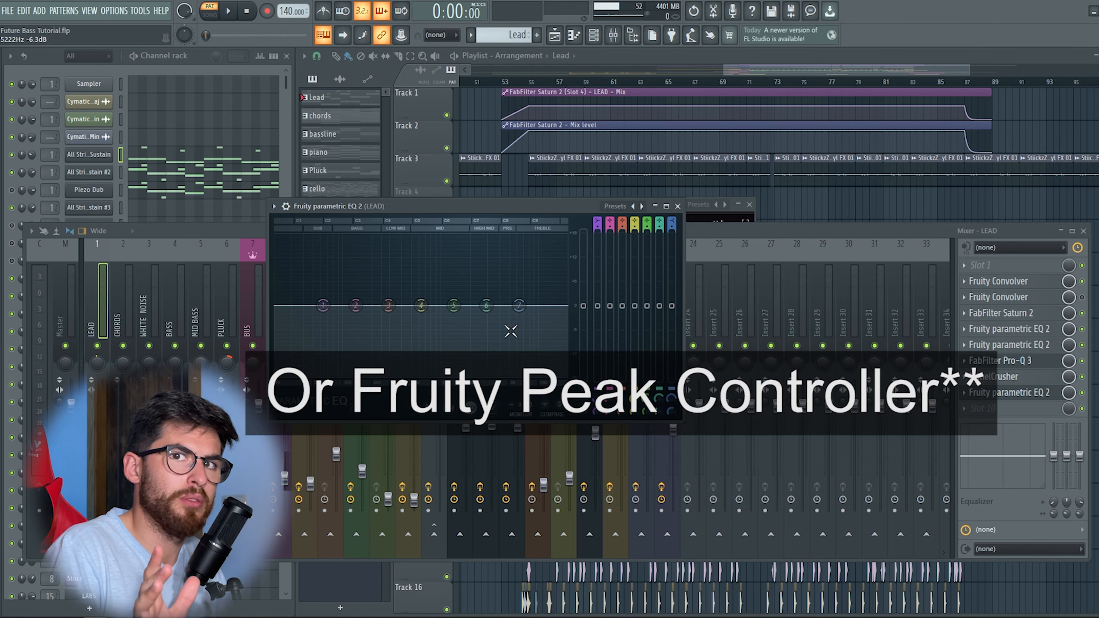
drag(486, 306, 489, 316)
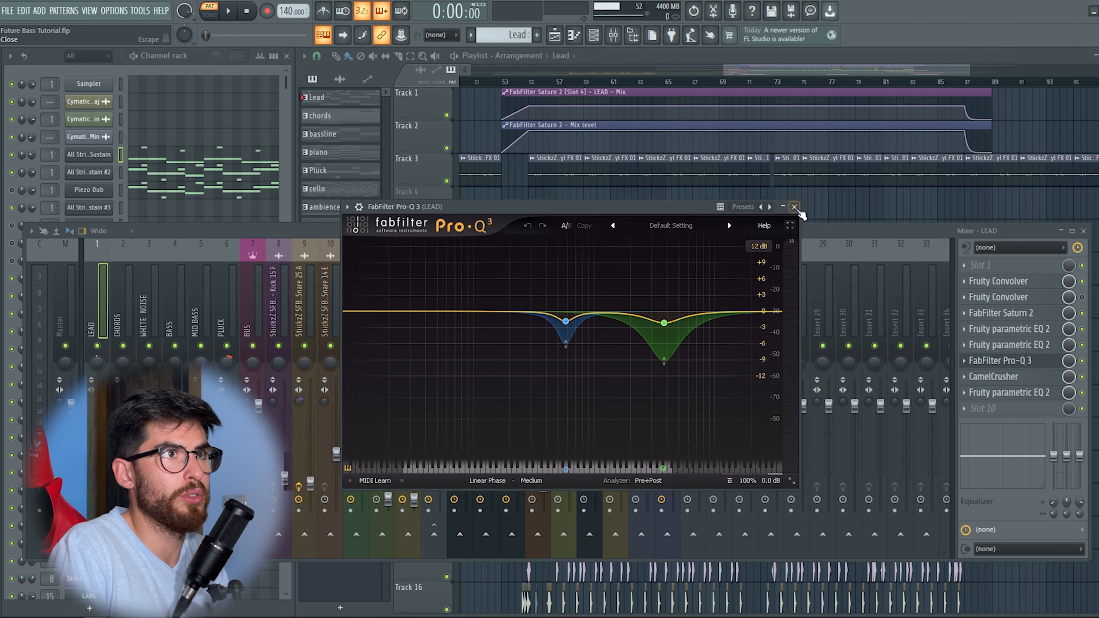
click(794, 206)
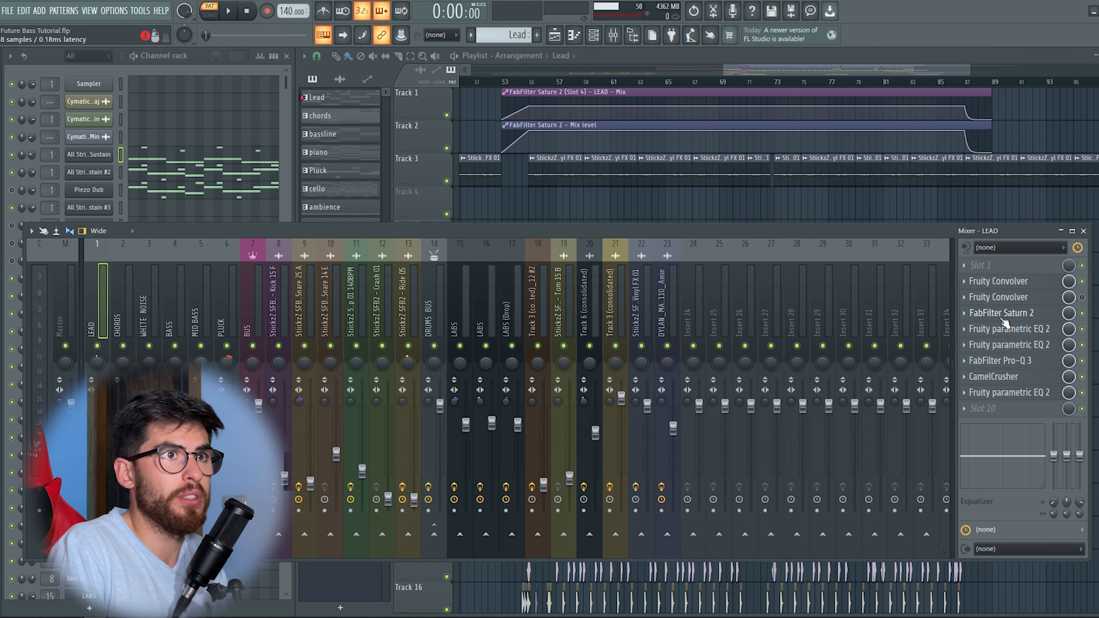
Step: Bypass FabFilter Saturn 2 in slot 4 and load Hardcore into slot 5 of the LEAD track
click(1002, 319)
click(988, 317)
click(1082, 314)
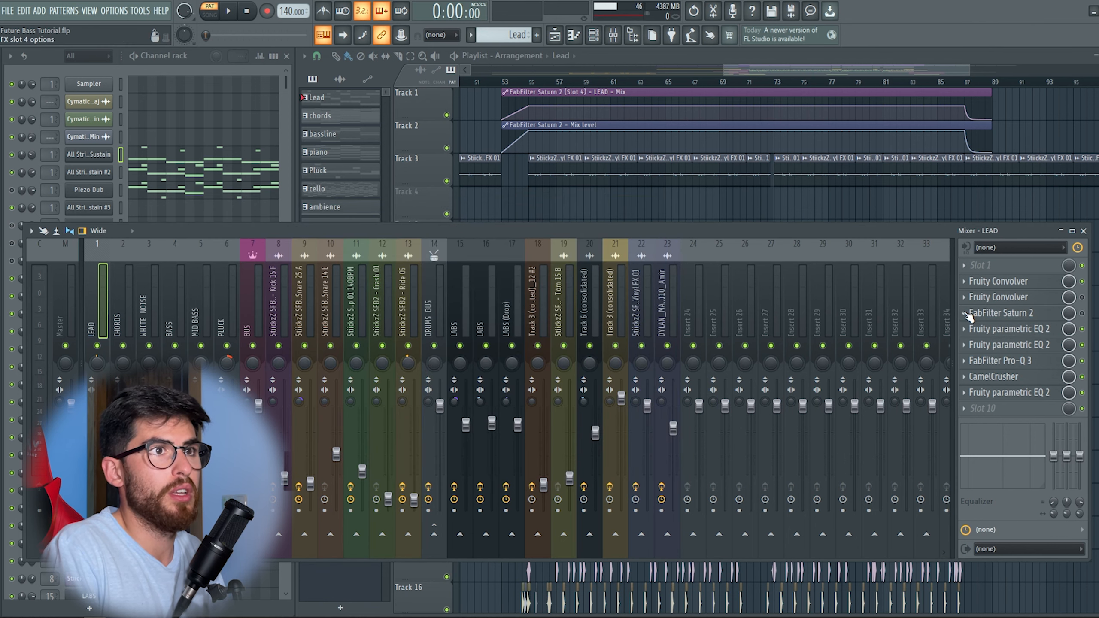
click(985, 333)
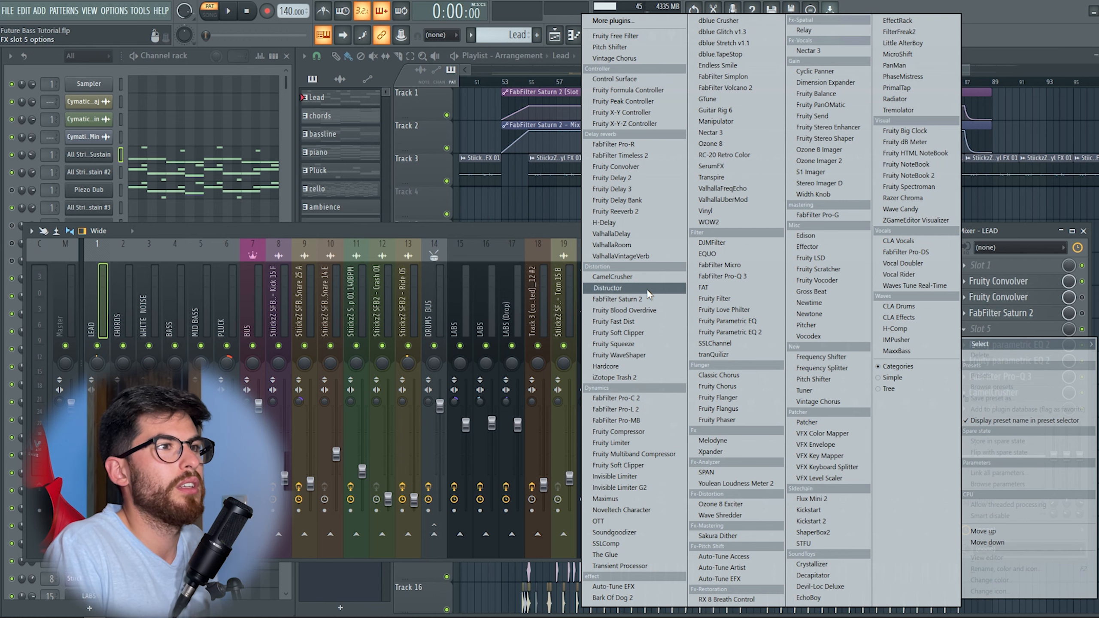
click(614, 366)
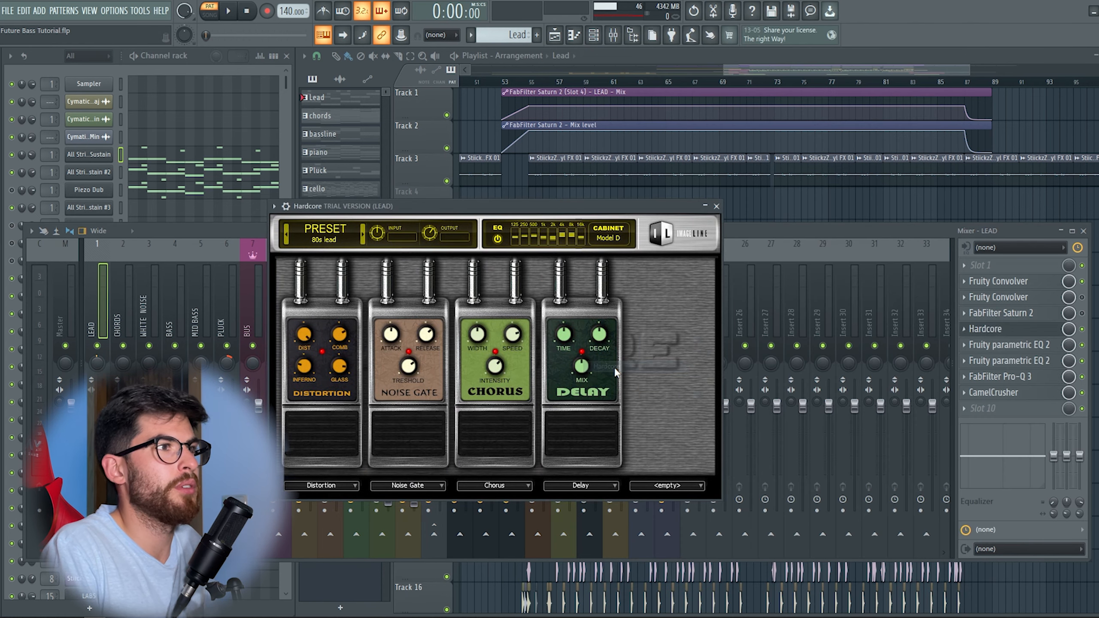
Step: Switch off Hardcore's noise gate, chorus and delay pedals, keep only the distortion on, and audition the lead
click(420, 434)
click(521, 435)
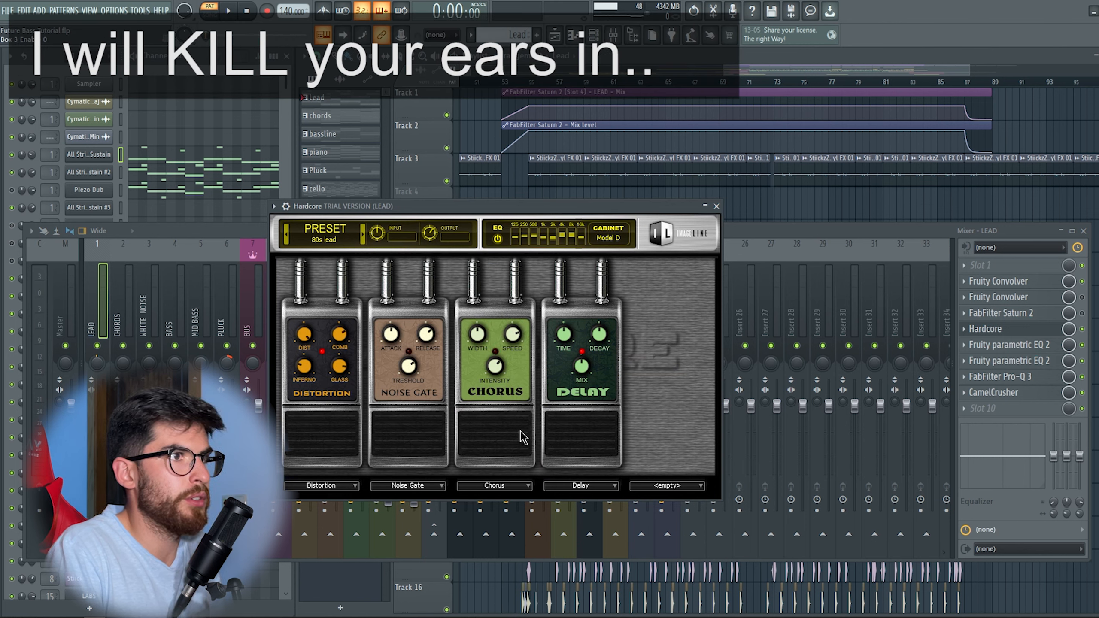
click(581, 433)
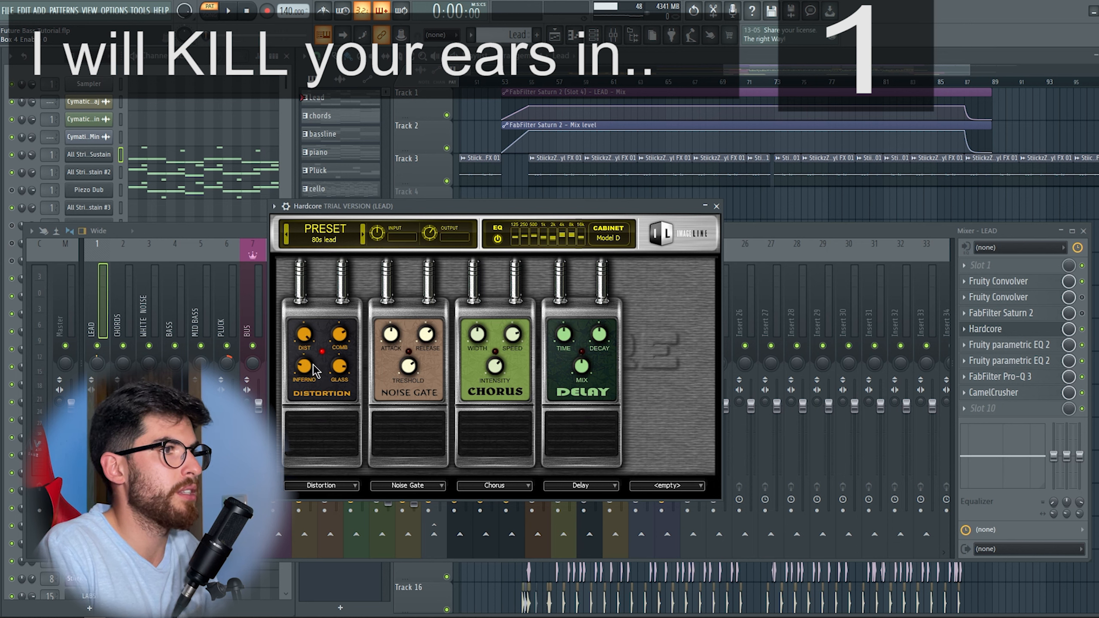
key(space)
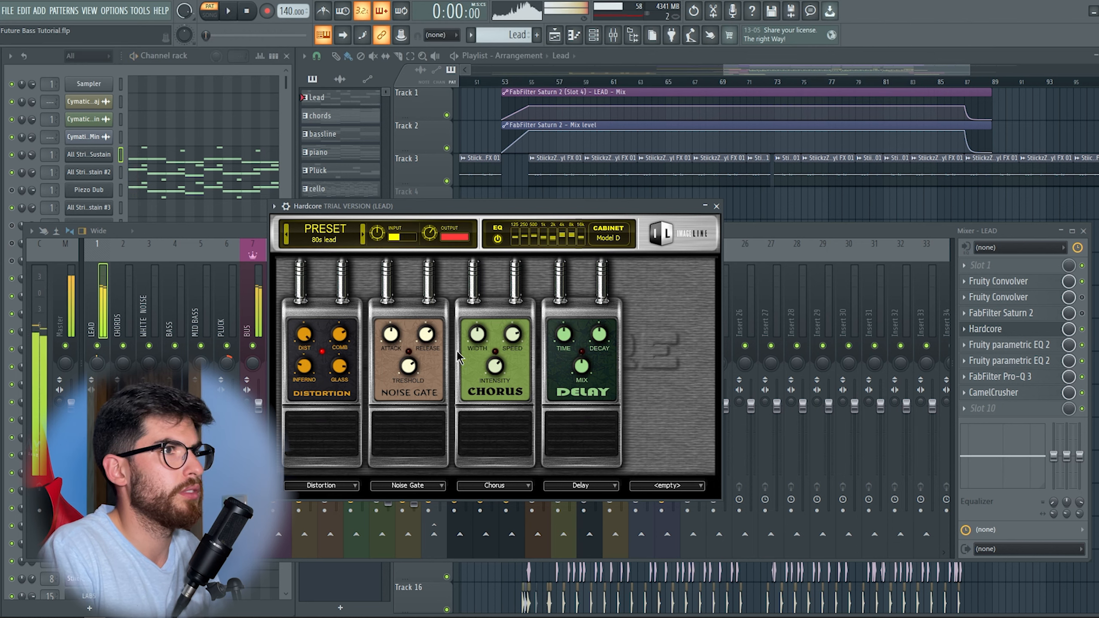
key(space)
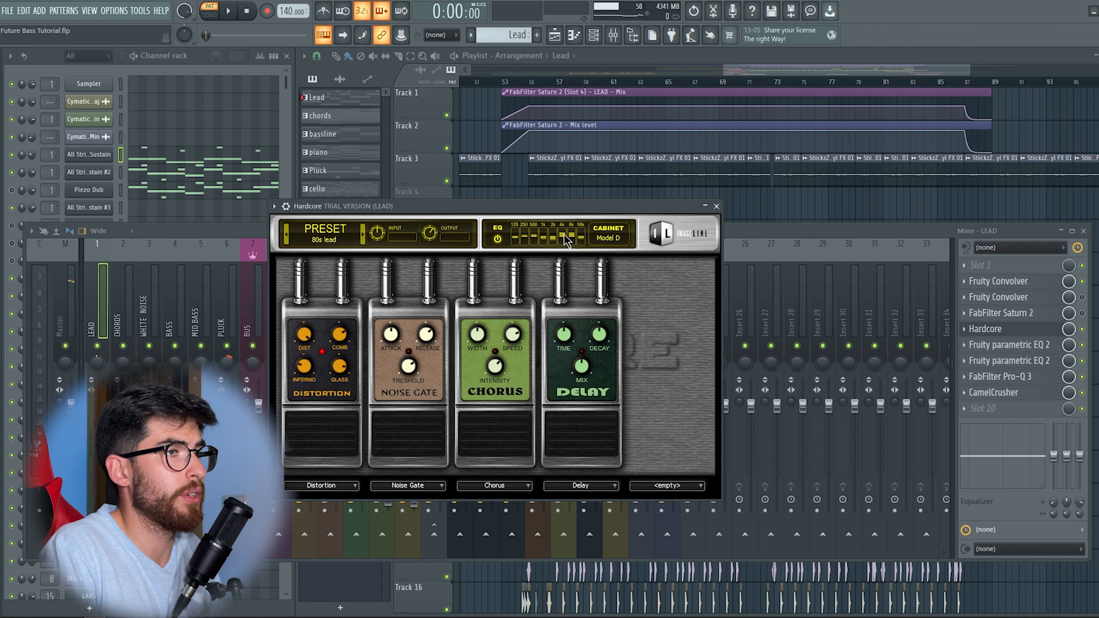
Step: Level Hardcore's EQ bands close to the middle, with band 6 at 55 and band 8 at 46, and audition the lead
drag(563, 234, 563, 238)
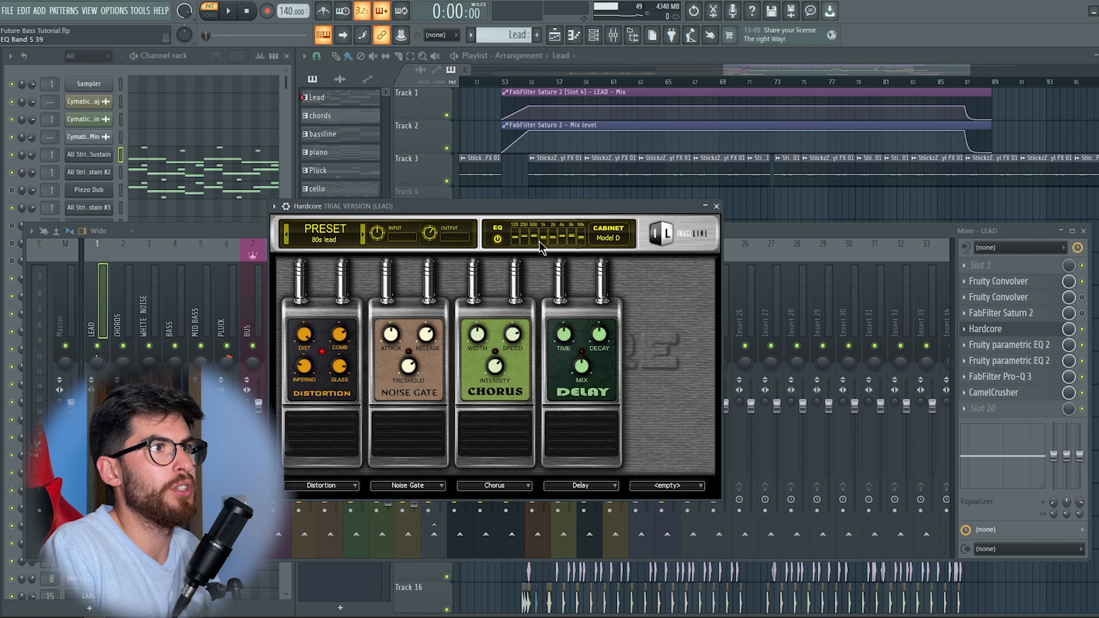
click(566, 235)
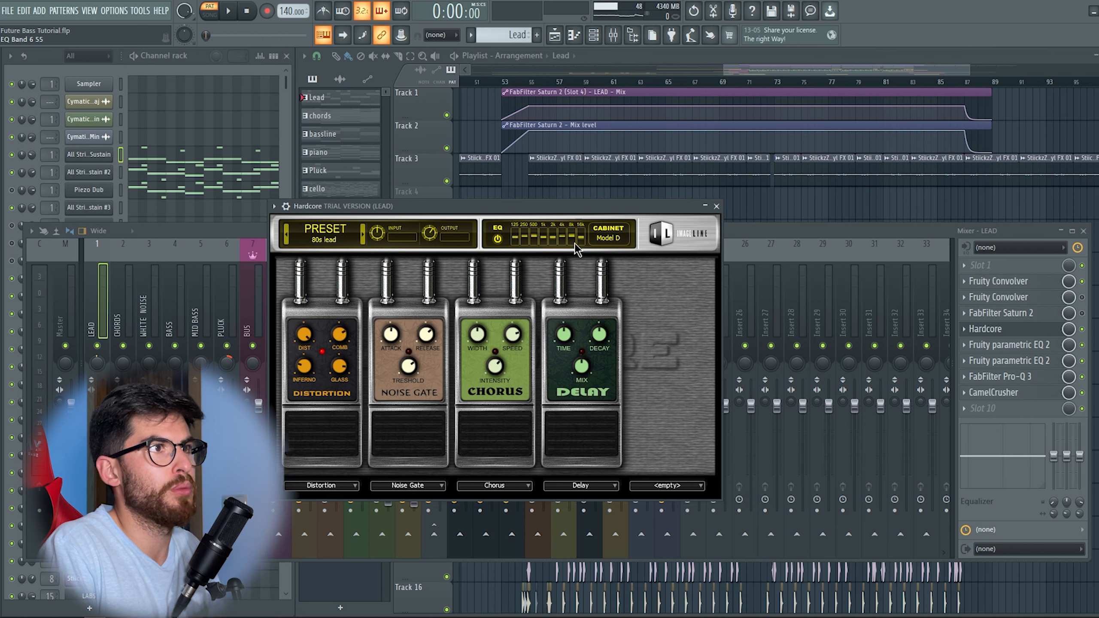
drag(581, 236, 536, 236)
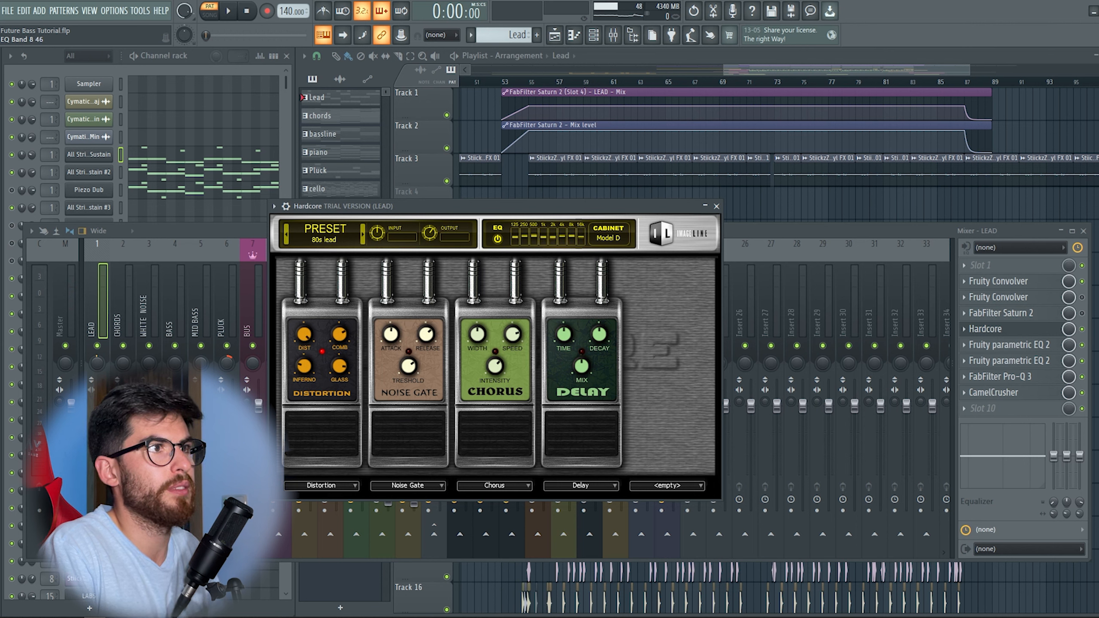
click(514, 238)
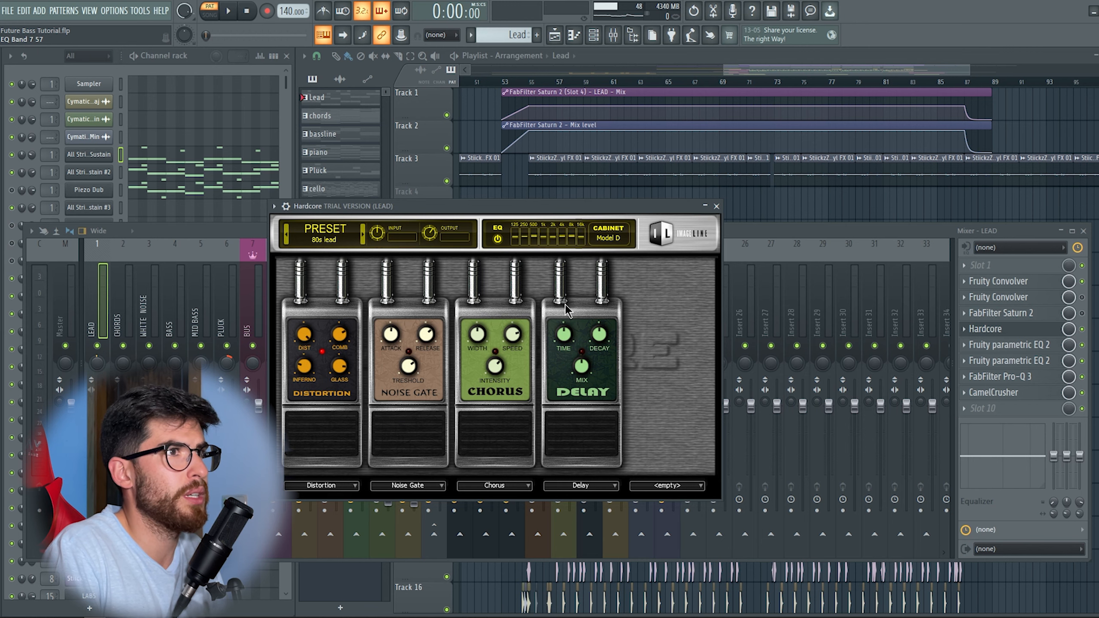
key(space)
key(space)
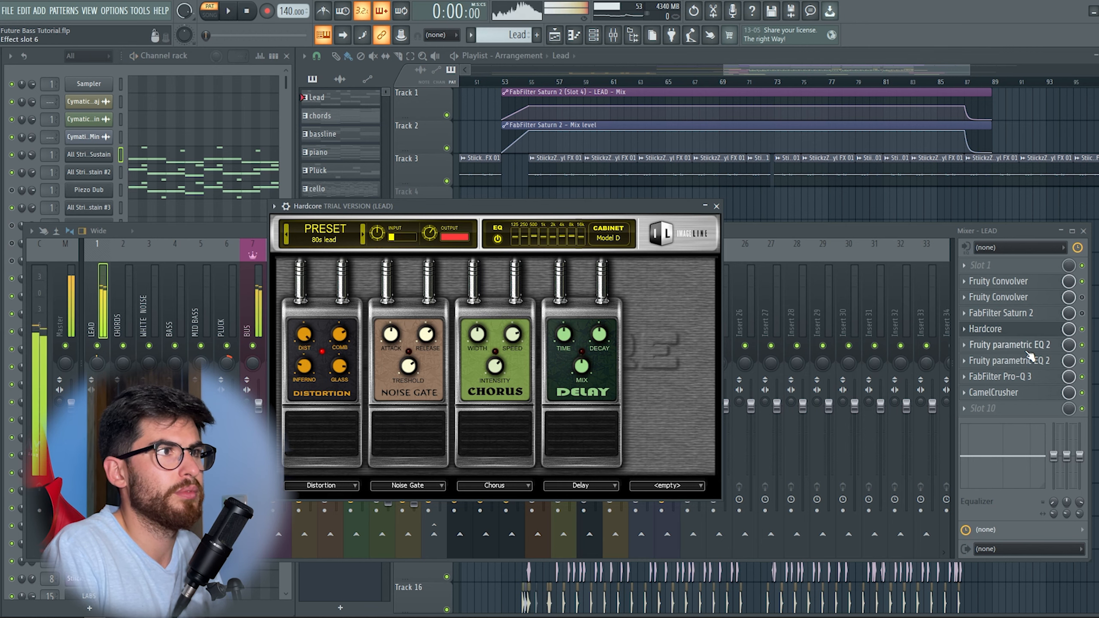
Step: Lower Hardcore's mix level in slot 5 to about 18% while the lead plays
drag(1069, 330, 1069, 359)
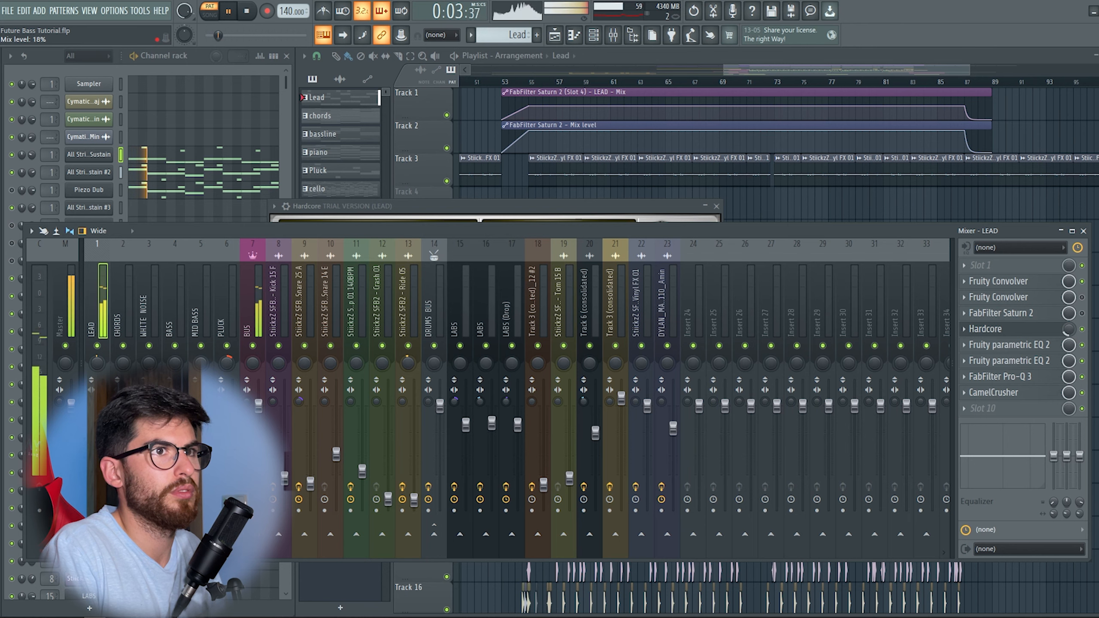
click(484, 206)
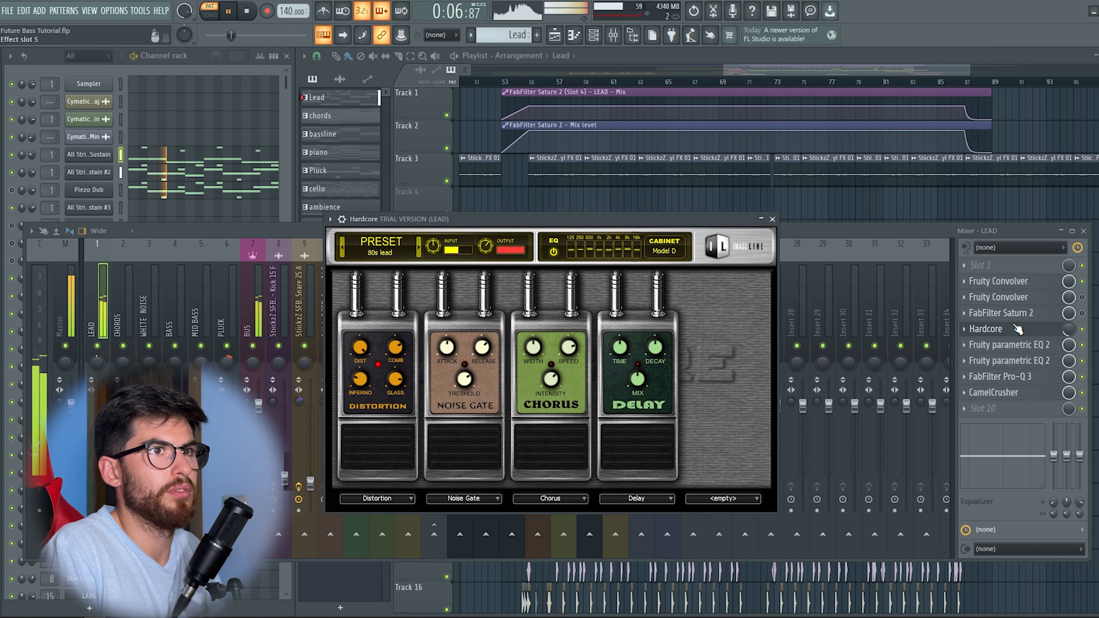
click(1069, 330)
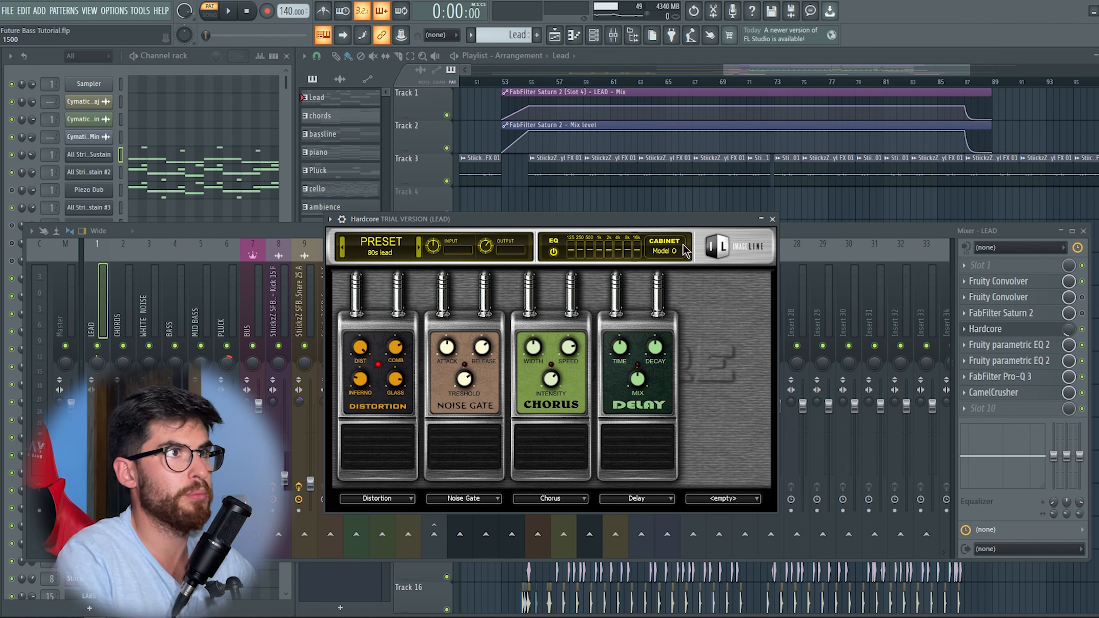
Step: Set Hardcore's cabinet to Model D and close the plugin window
click(668, 254)
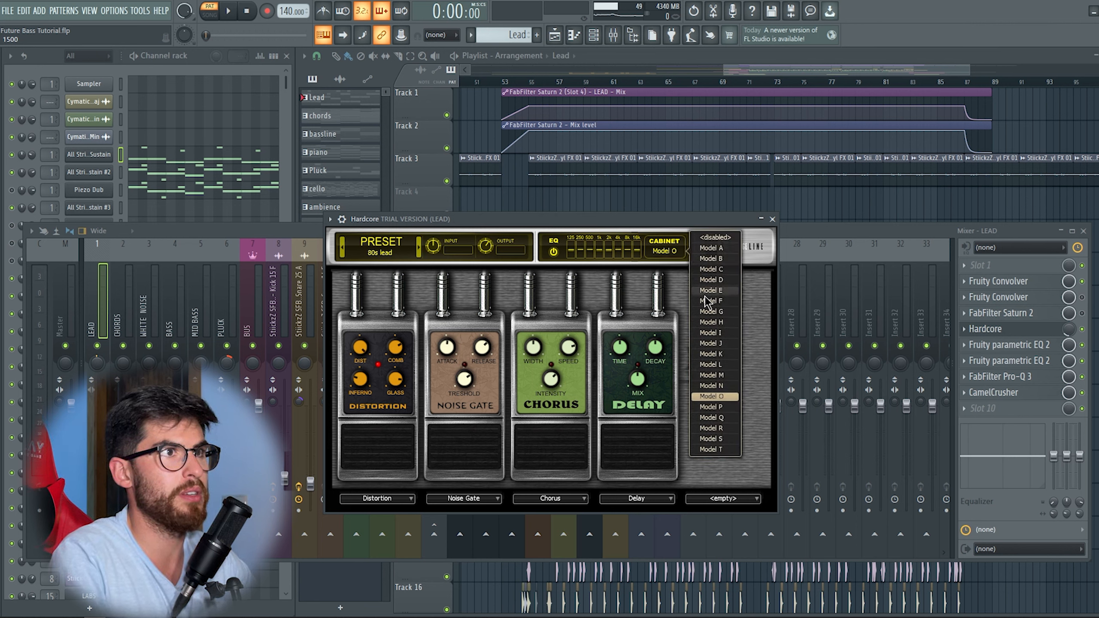
click(711, 279)
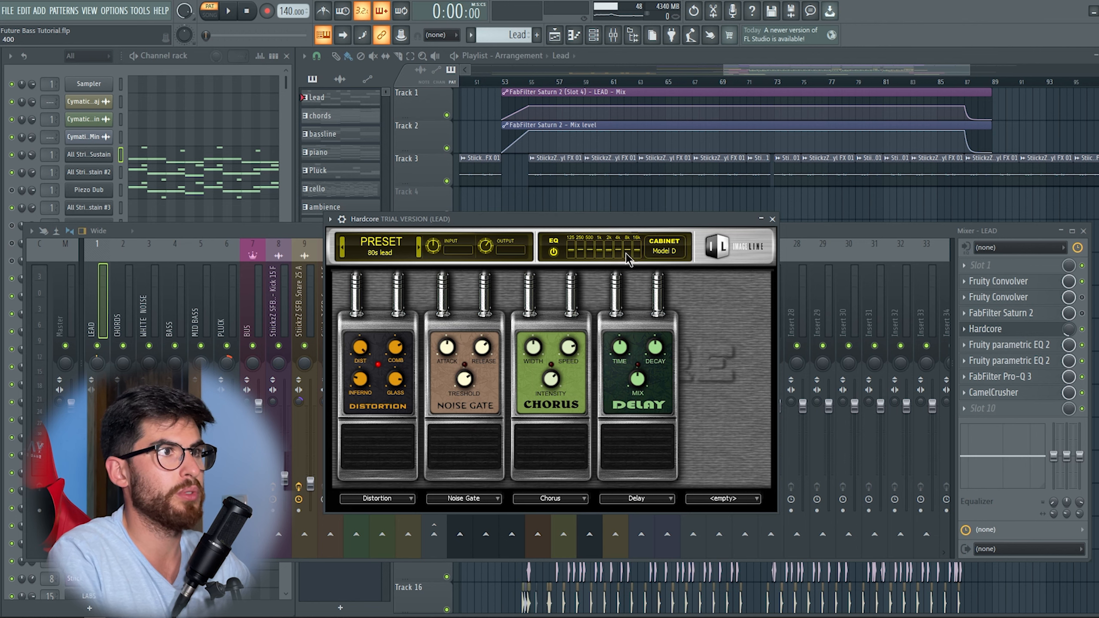
click(772, 219)
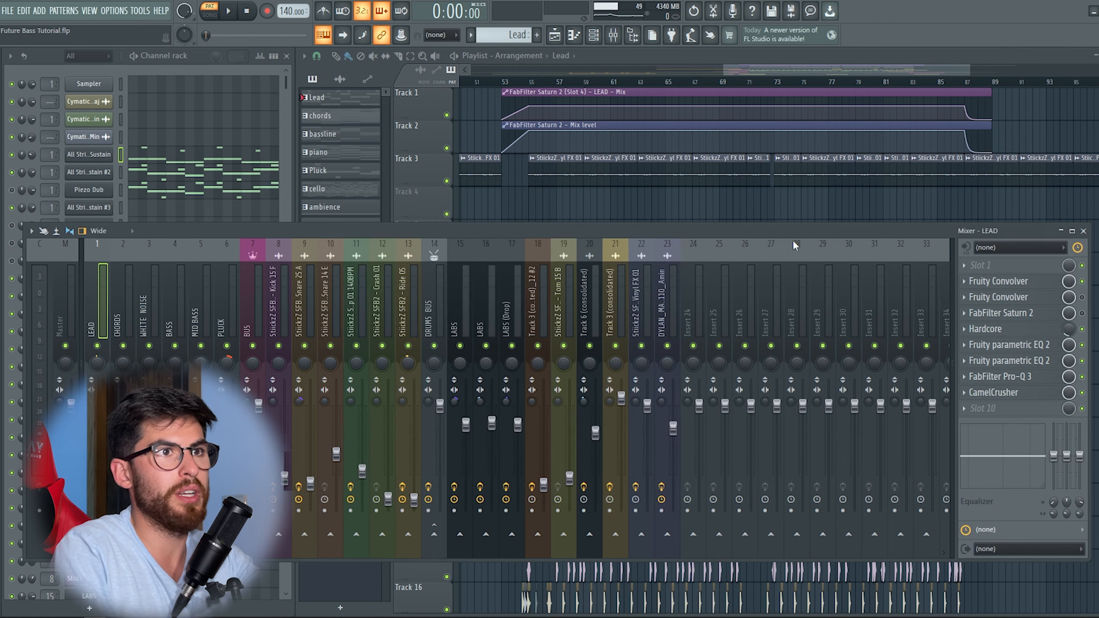
Step: Review the curves of the Fruity parametric EQ 2 instances in slots 6 and 7, then close them
click(1006, 350)
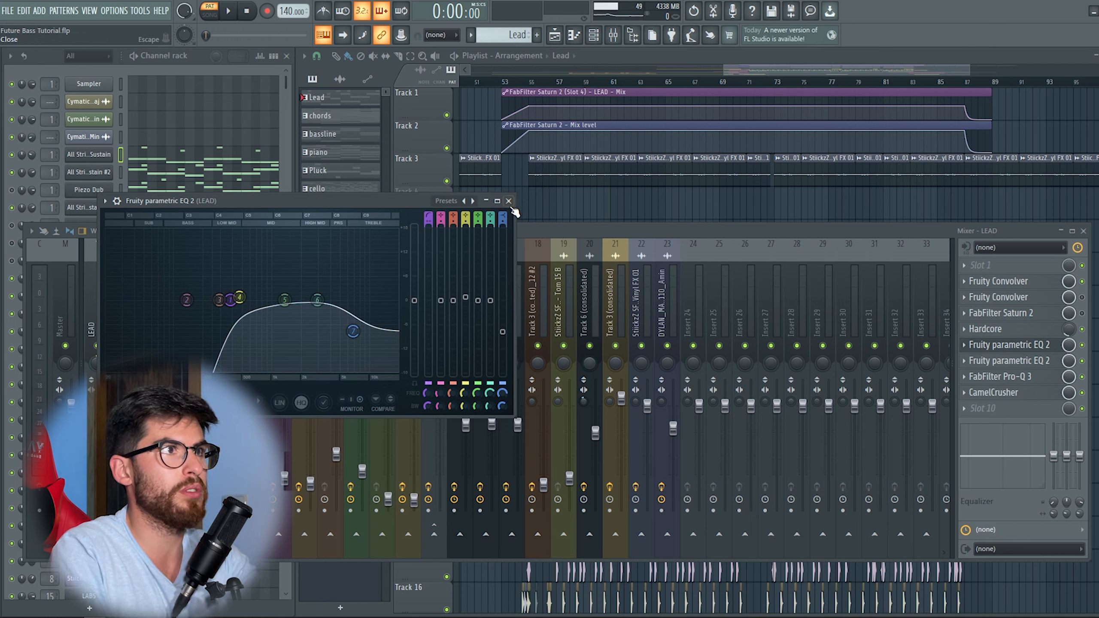
click(1008, 345)
click(1008, 360)
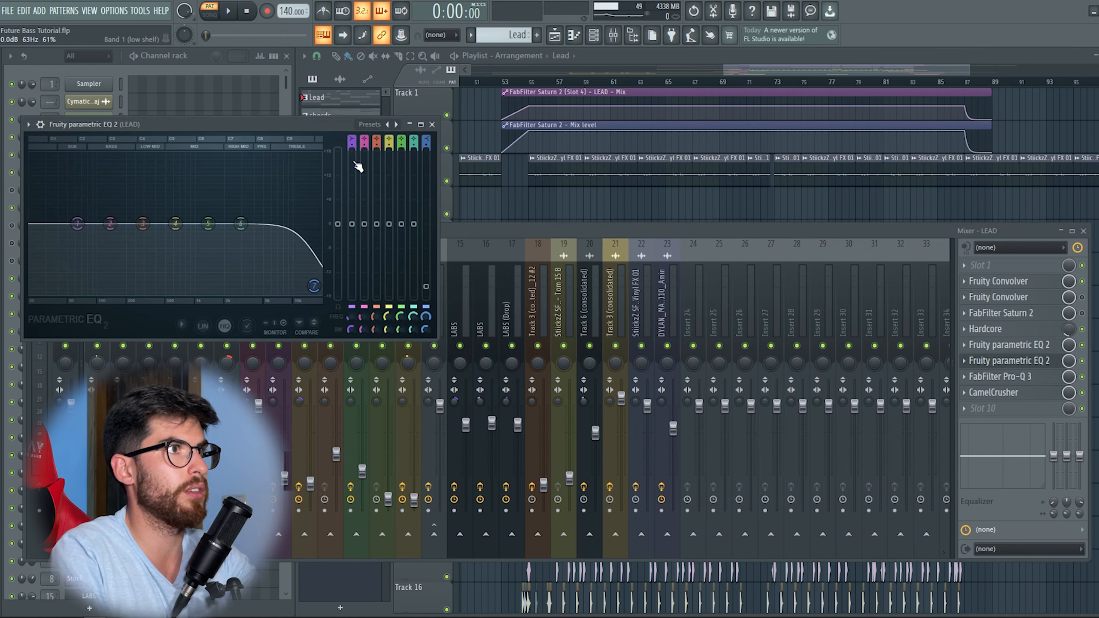
click(432, 124)
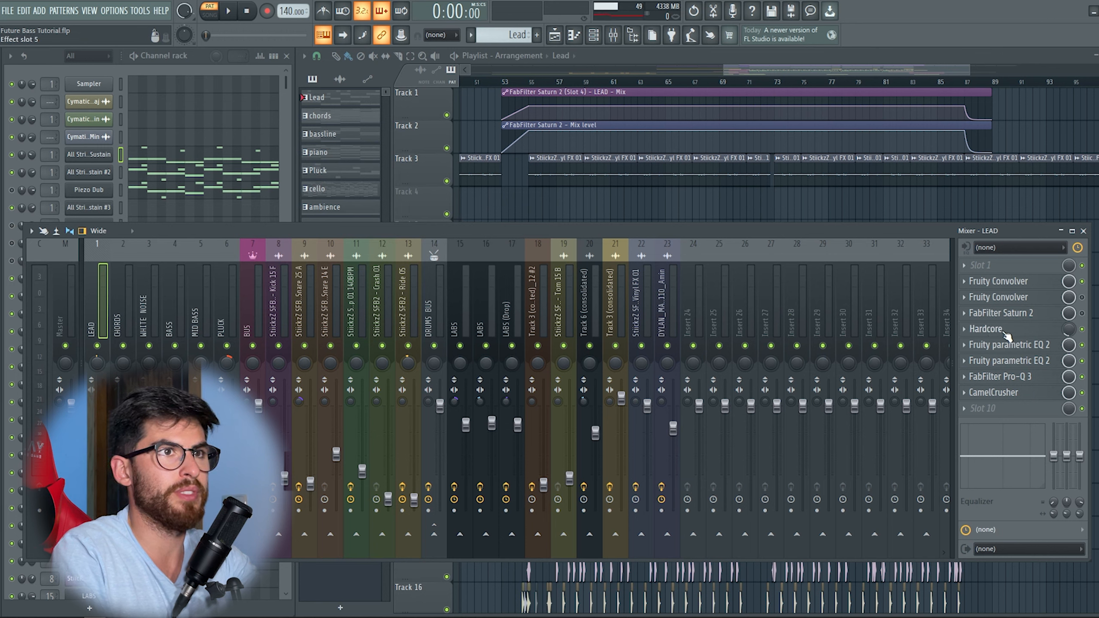